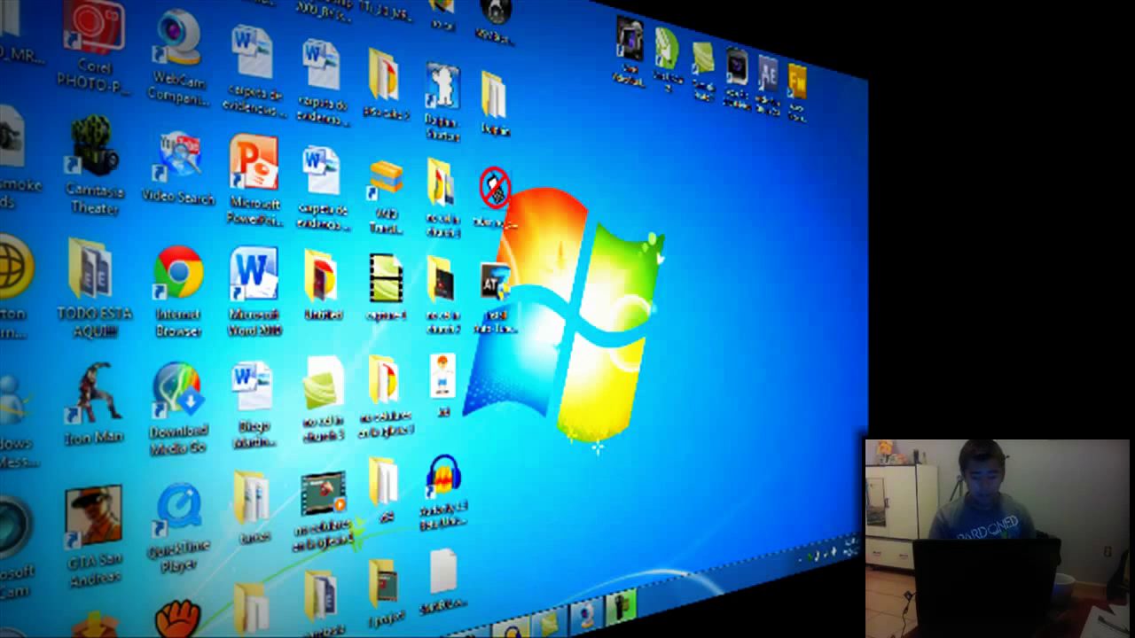
Bring the maximized, empty Audacity project window to the front from the taskbar.
left_click(511, 630)
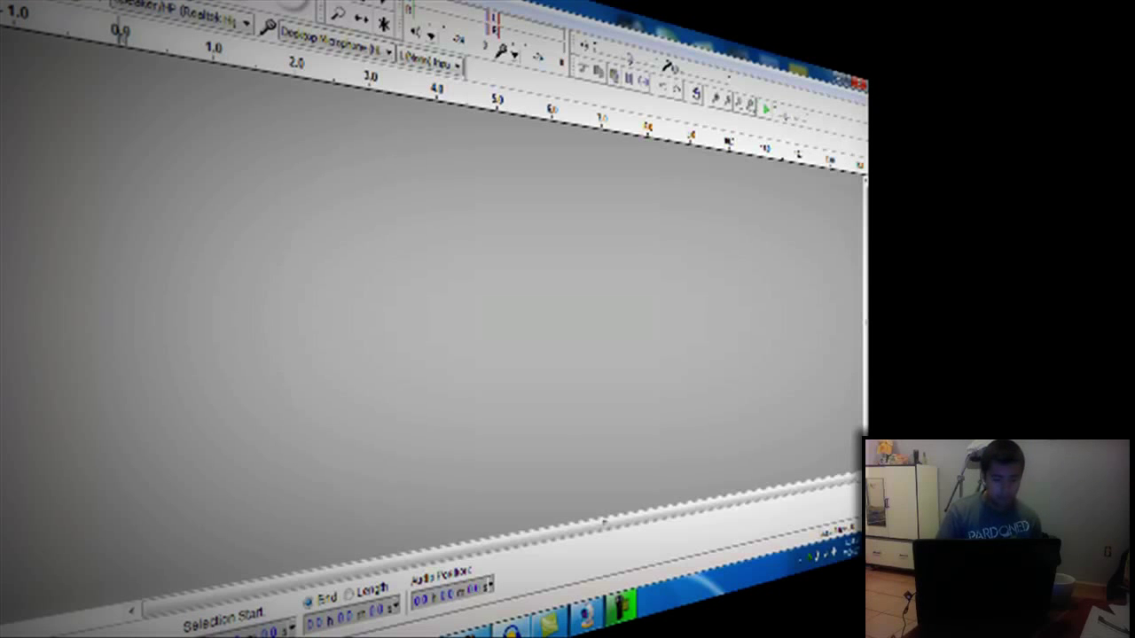
mouse_move(512, 629)
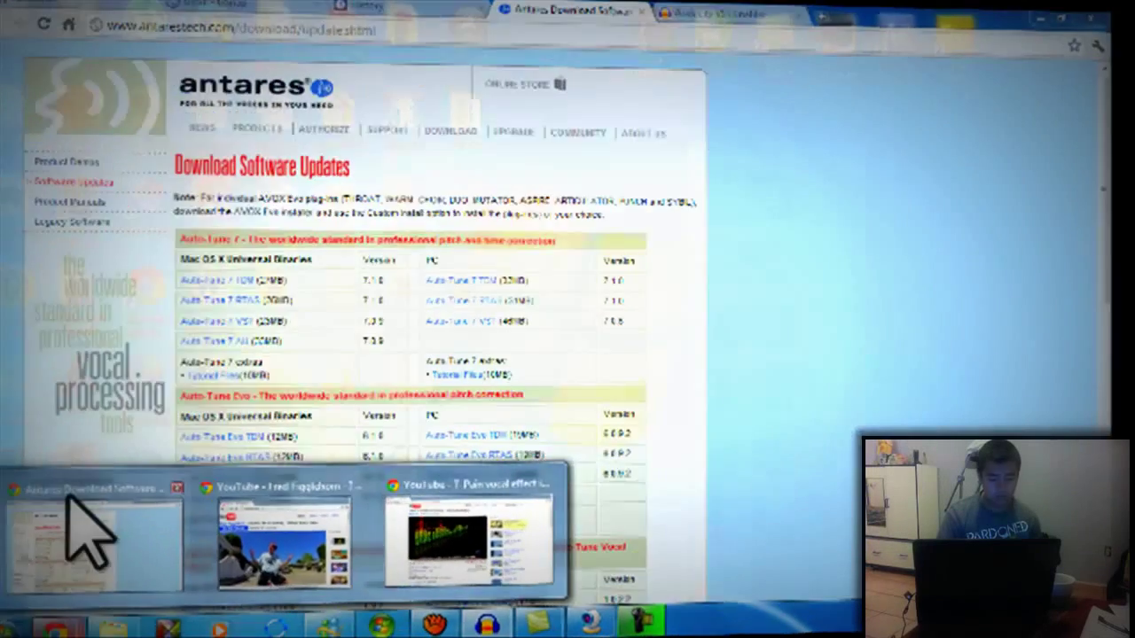
Bring Chrome forward and switch to the AudacityTeam.org Audacity VST Enabler page.
left_click(97, 590)
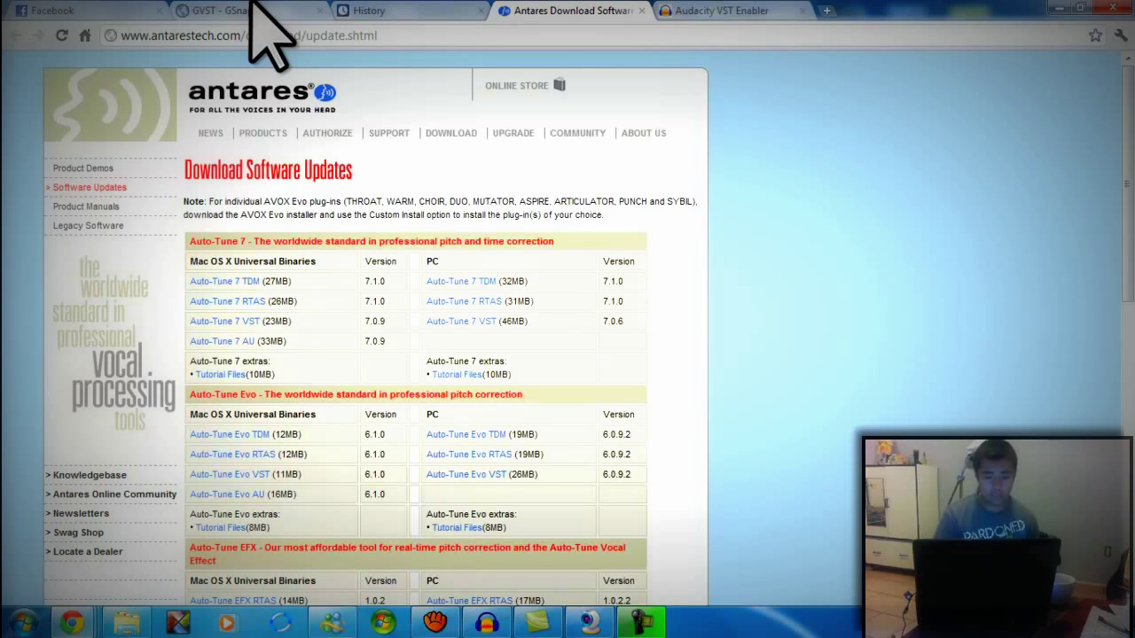
left_click(742, 9)
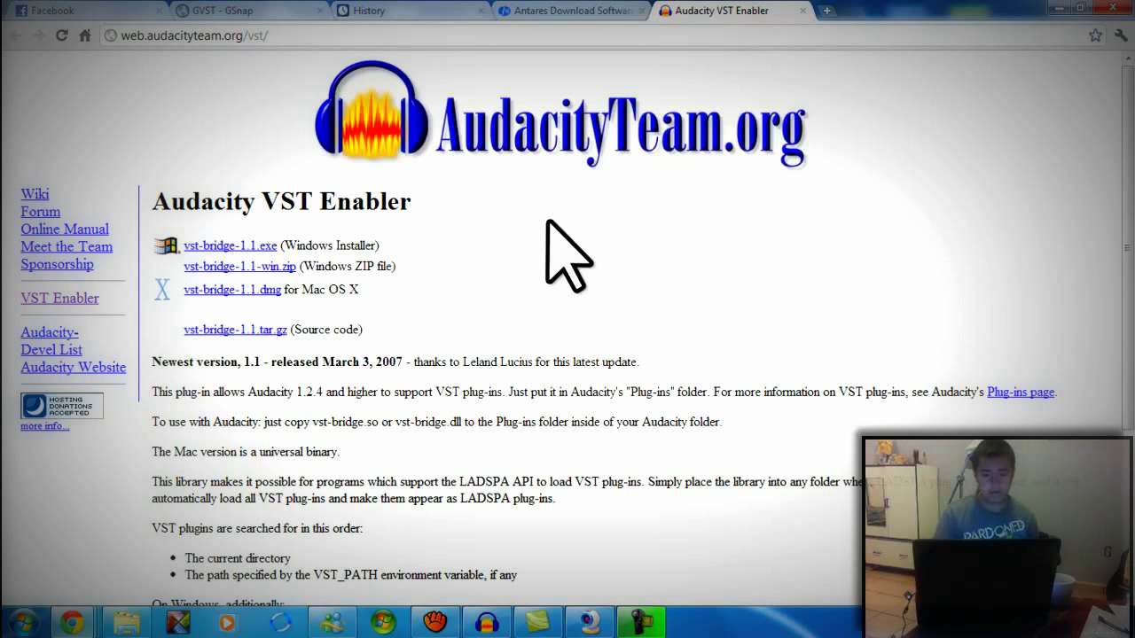
Download and run vst-bridge-1.1.exe, accepting the license agreement in the setup wizard.
left_click(221, 247)
left_click(105, 588)
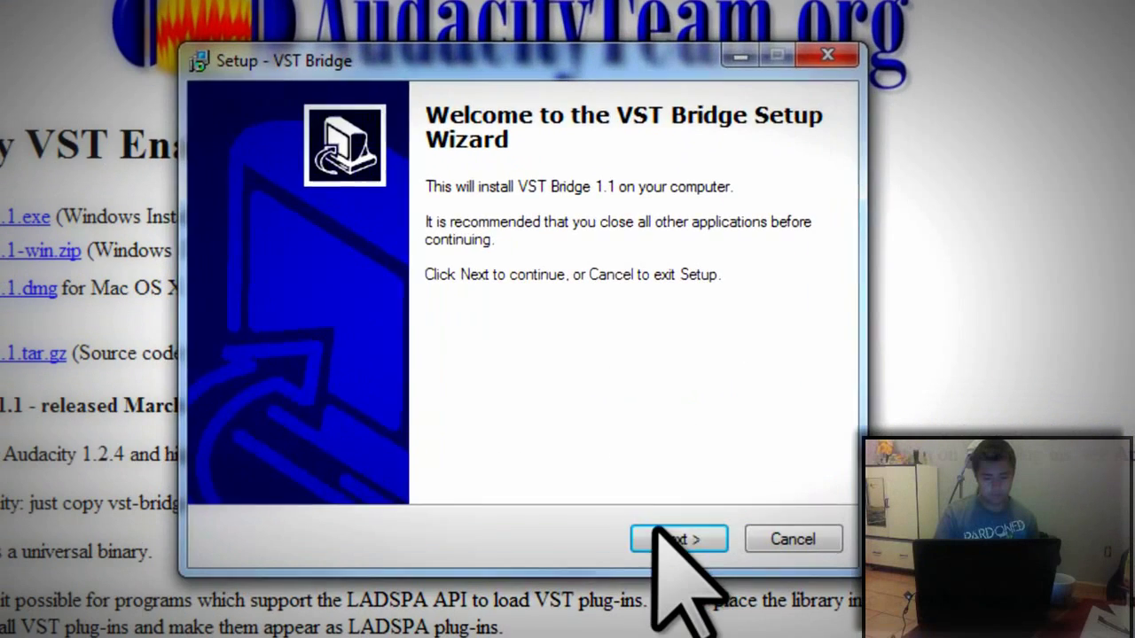
left_click(665, 472)
left_click(250, 456)
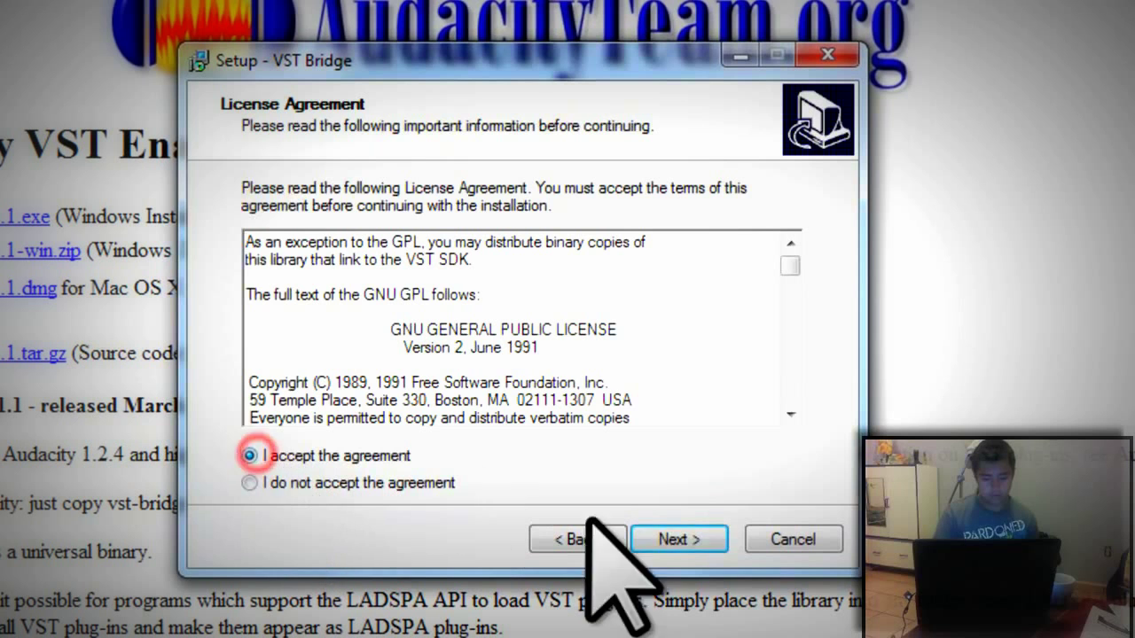
left_click(641, 539)
left_click(641, 538)
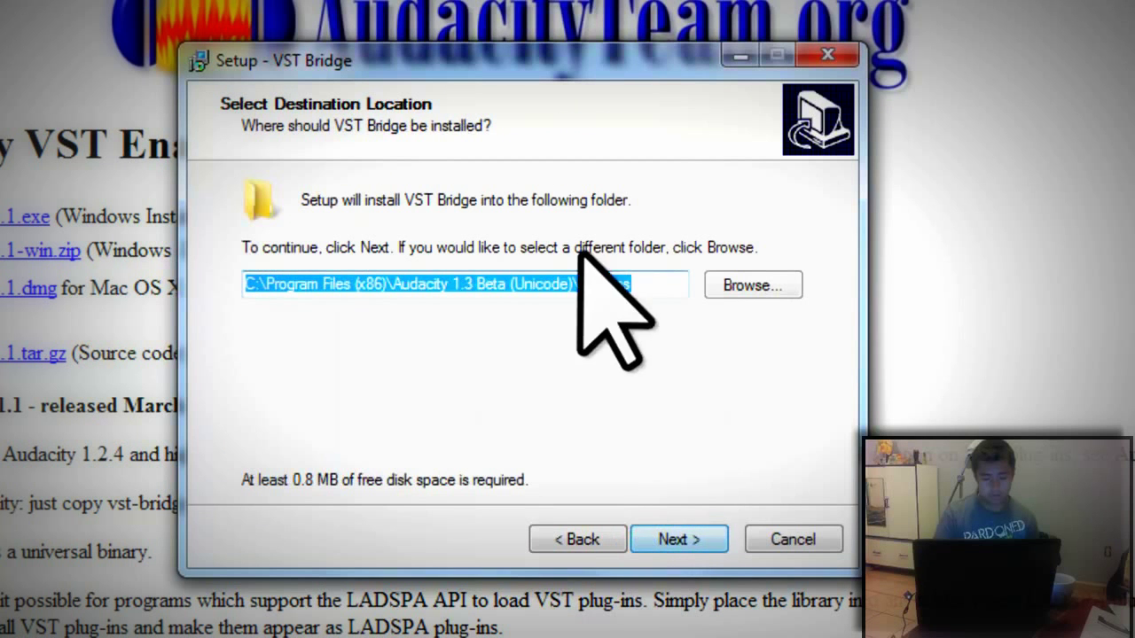
Install VST Bridge into the Audacity 1.3 Beta (Unicode) Plug-Ins folder and finish setup.
left_click(657, 290)
left_click_drag(657, 289, 243, 286)
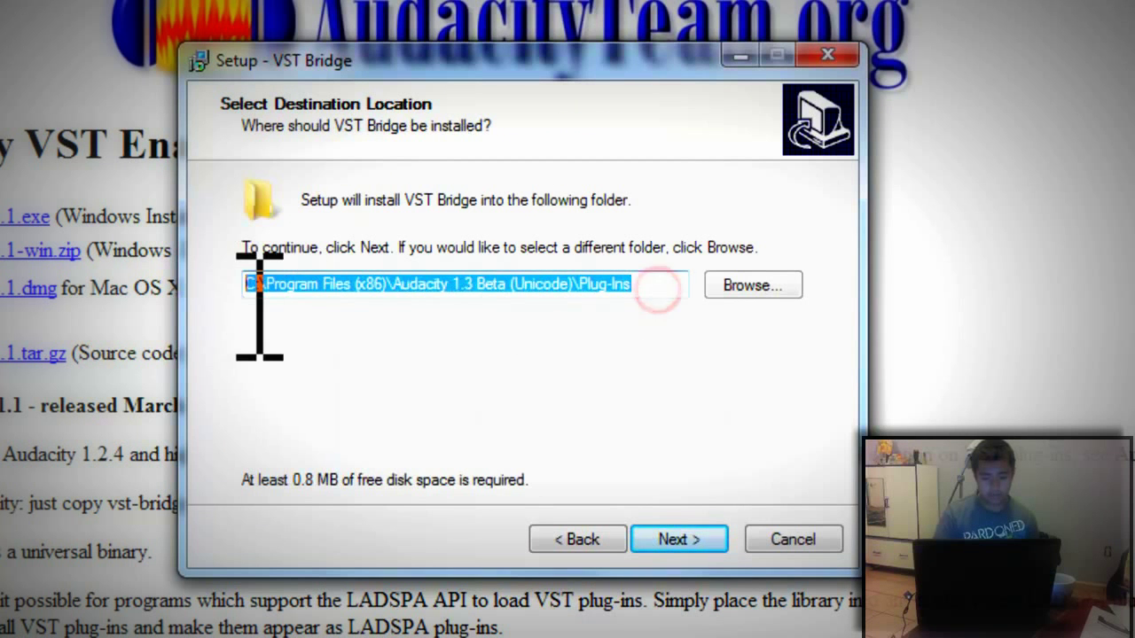
left_click(654, 538)
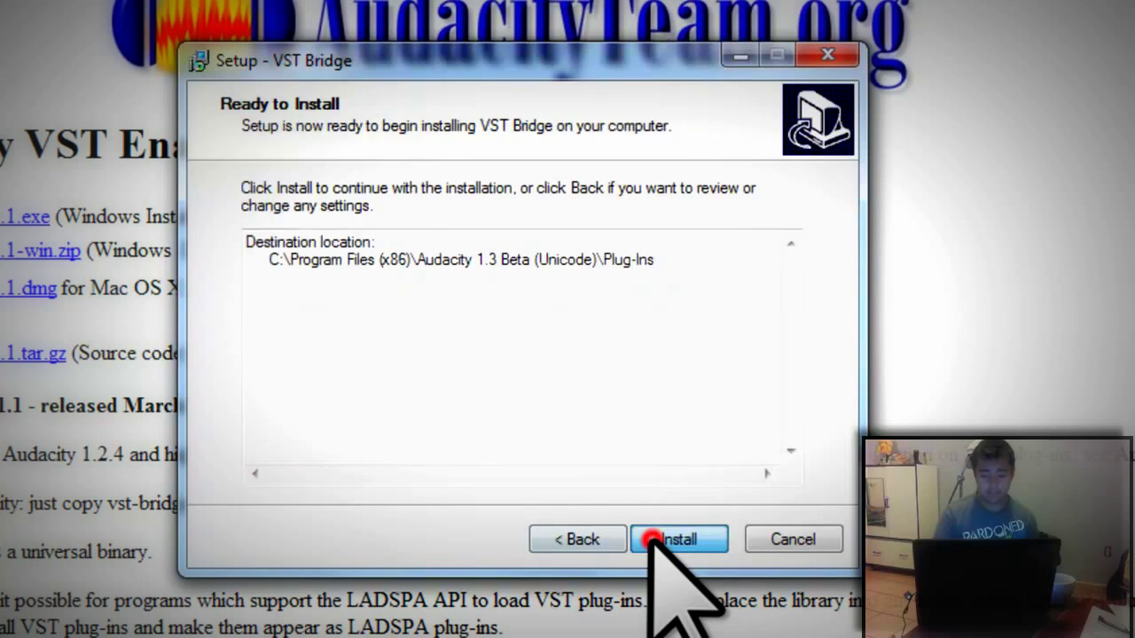
left_click(652, 539)
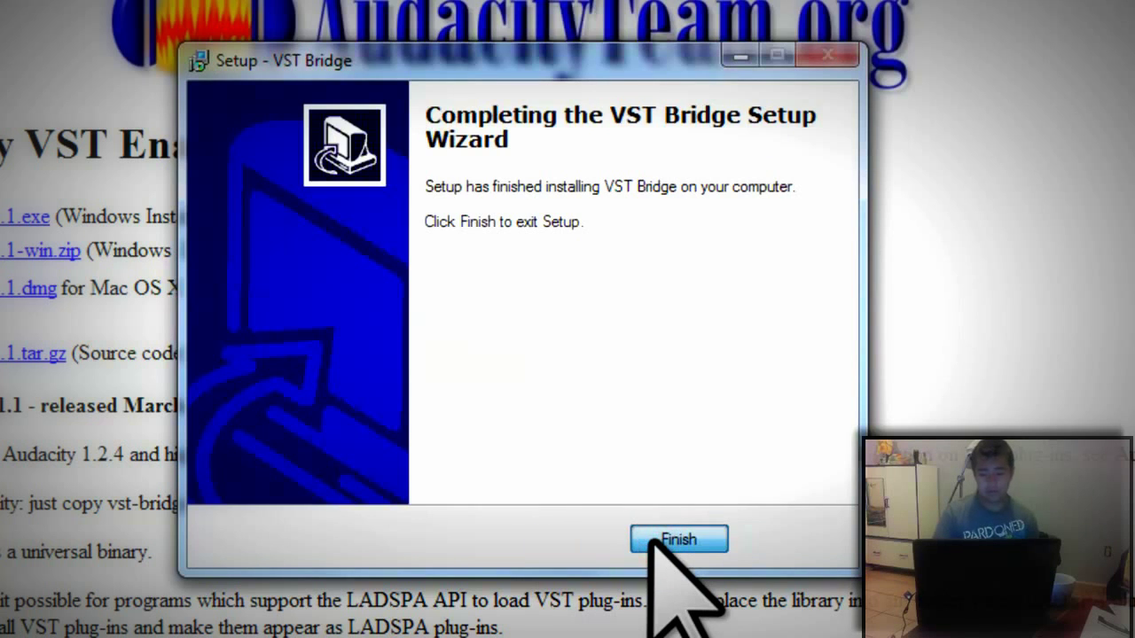
left_click(678, 540)
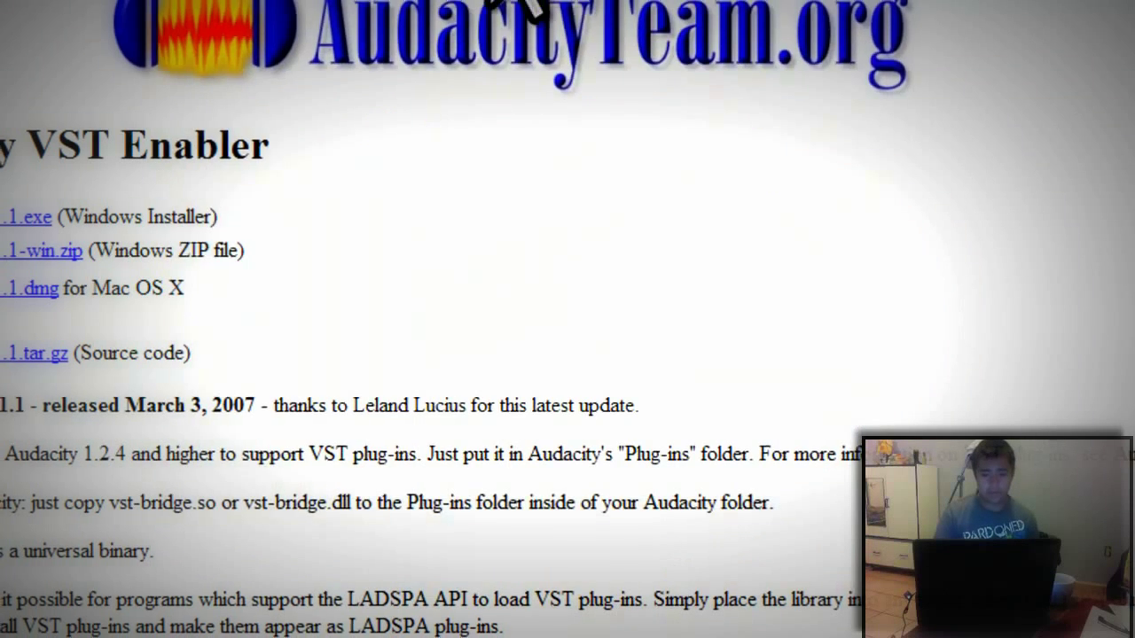
Review the Antares downloads, return to the VST Enabler page, and minimize Chrome.
left_click(532, 12)
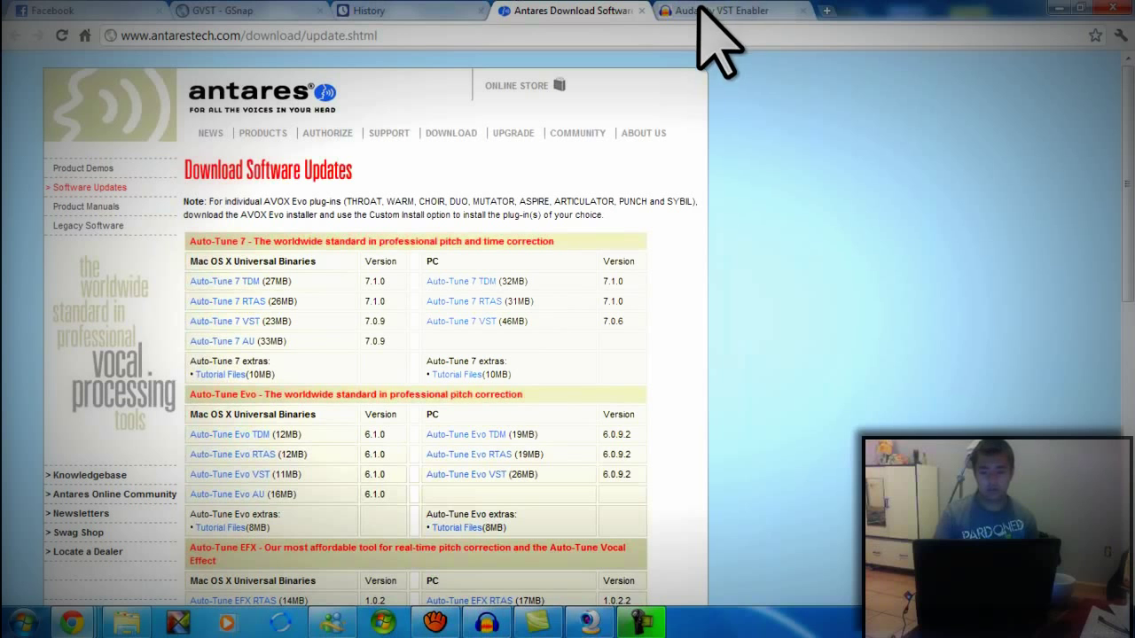
left_click(732, 13)
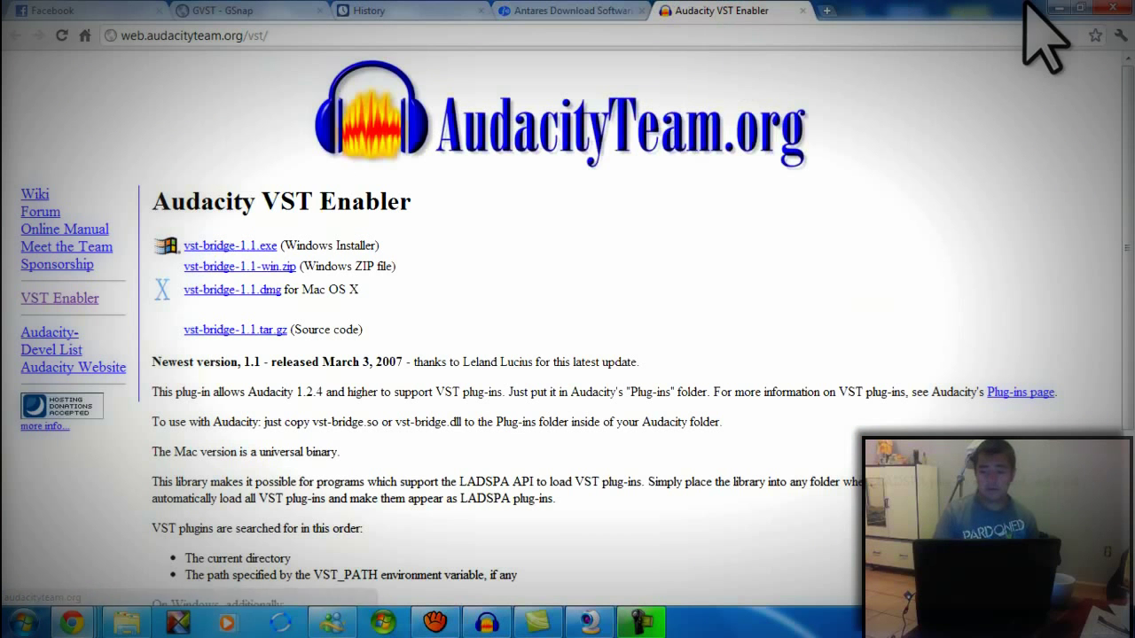
left_click(1057, 8)
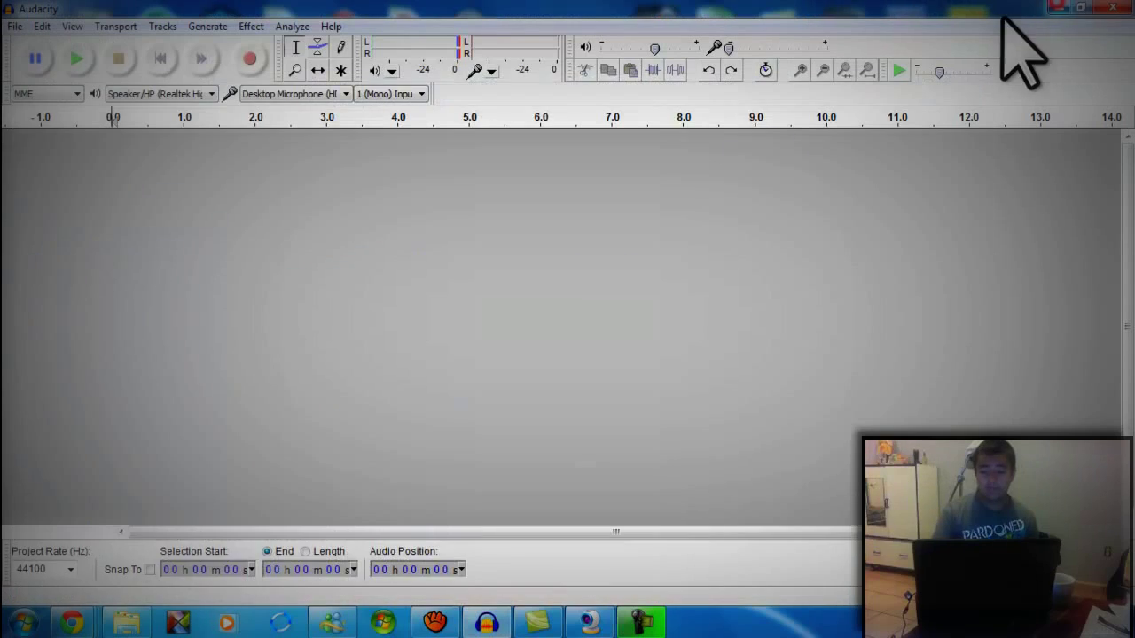
Minimize Audacity and select the Install Auto-Tune icon on the desktop.
left_click(1060, 8)
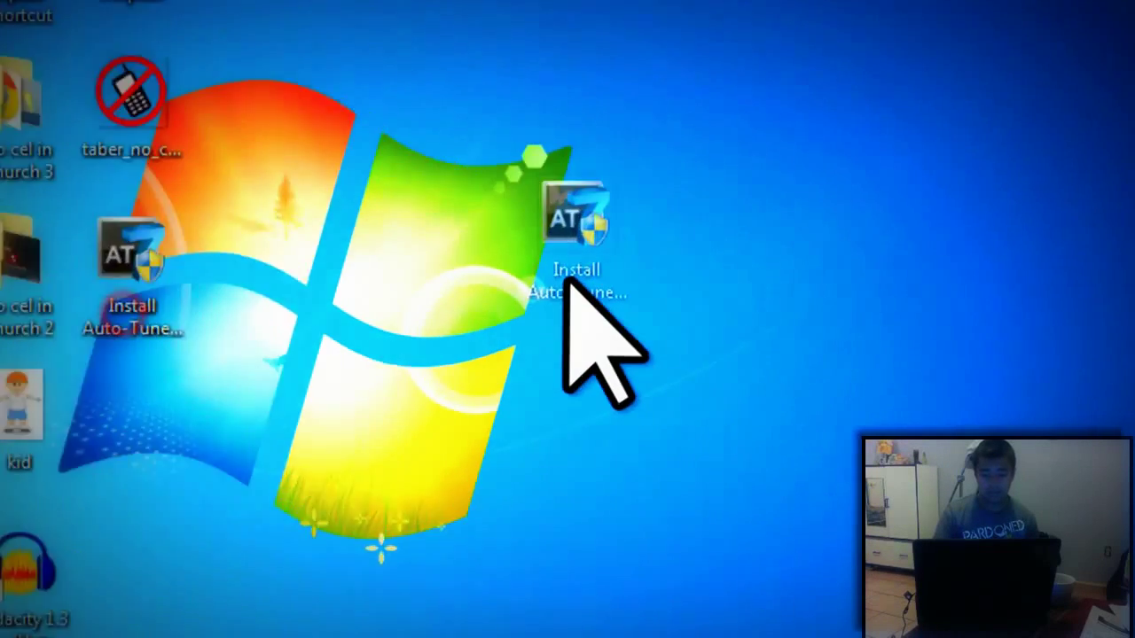
left_click(465, 311)
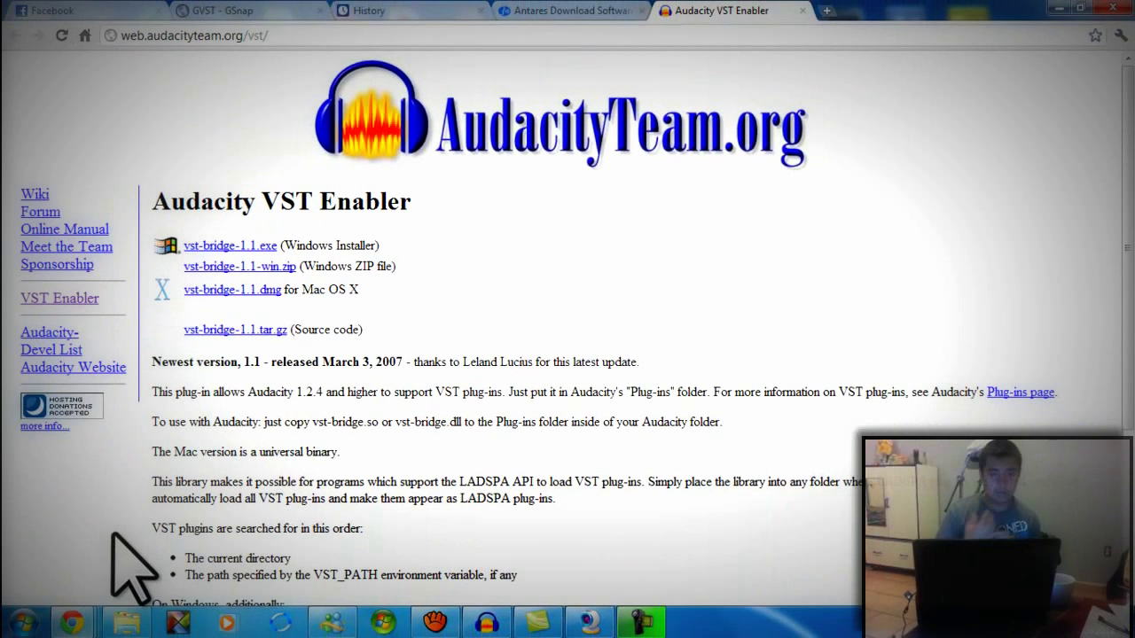
Download the 'GSnap / Grymmjack skin' zip from the GVST - GSnap page.
left_click(264, 12)
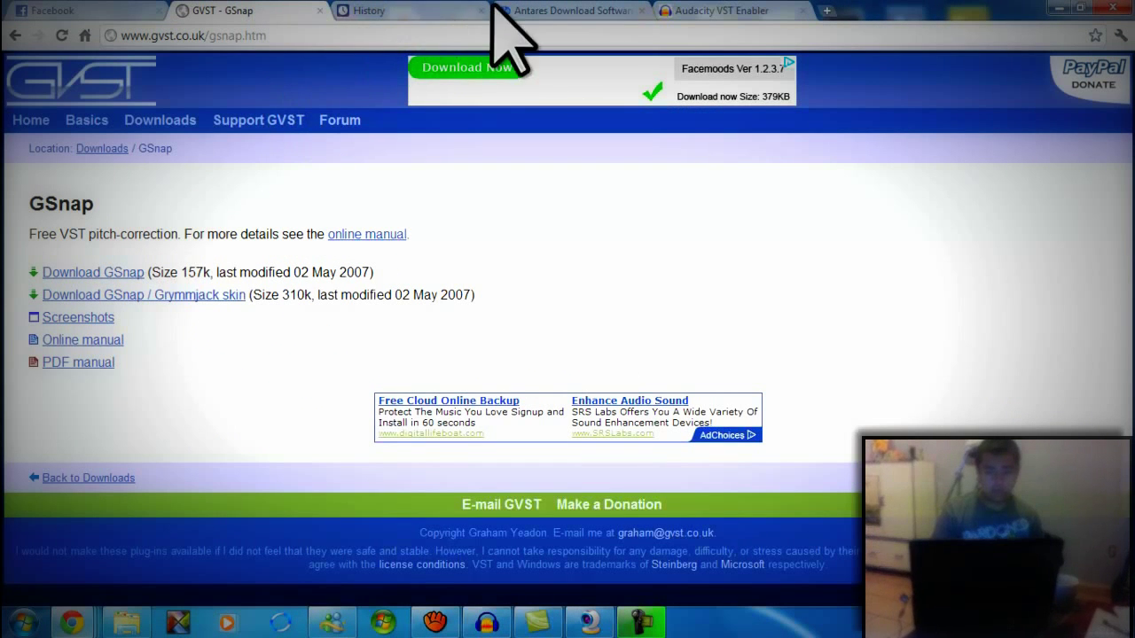
left_click(680, 9)
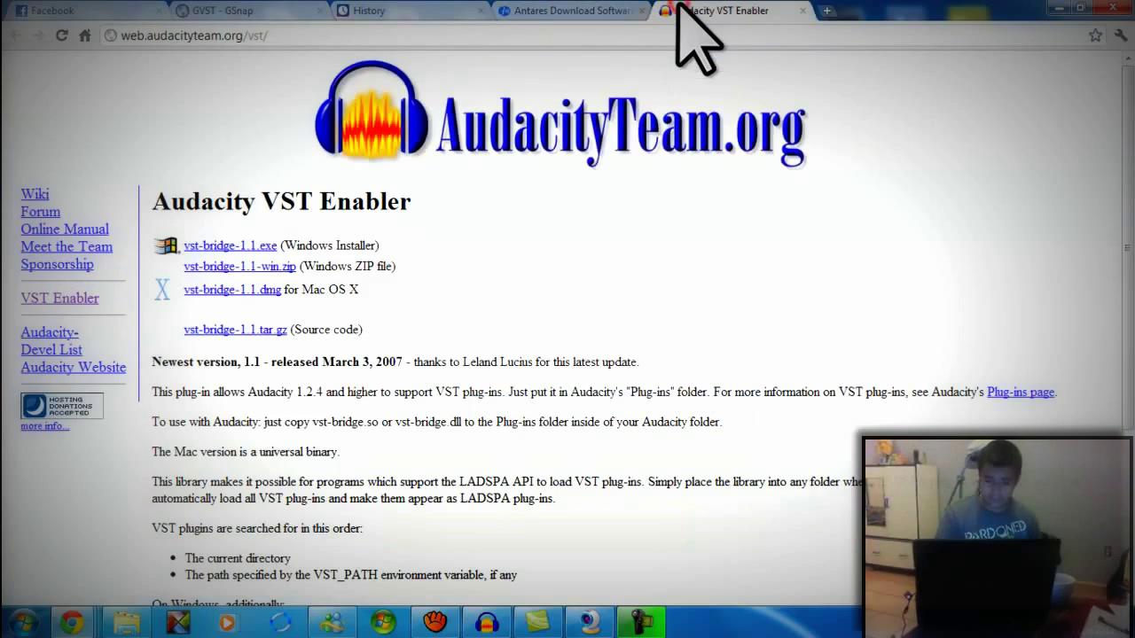
left_click(247, 11)
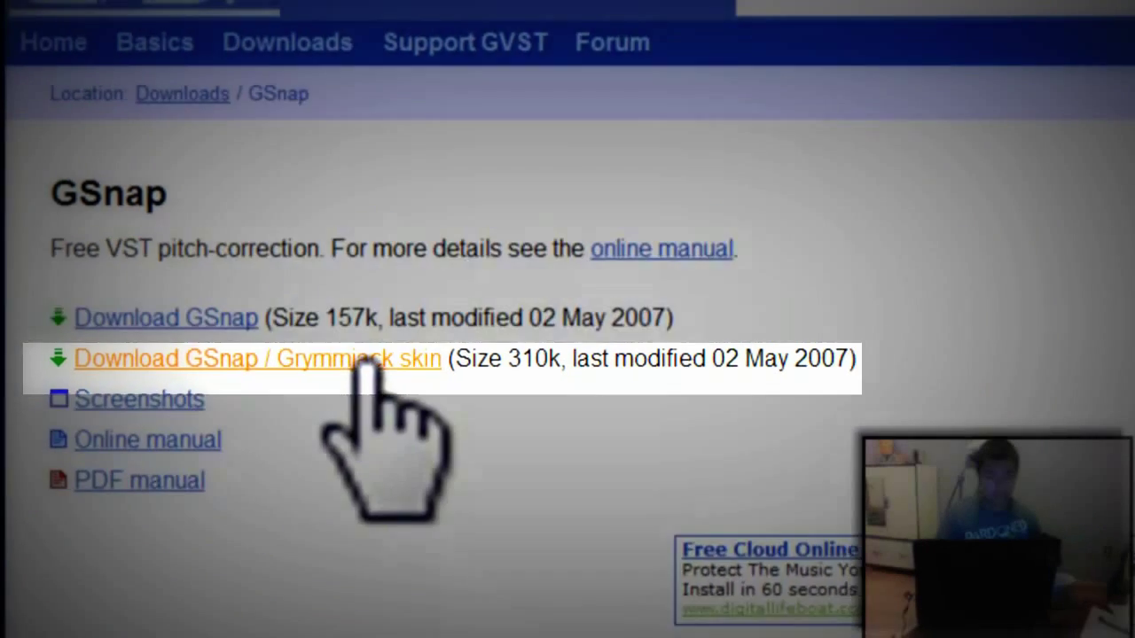
left_click(359, 361)
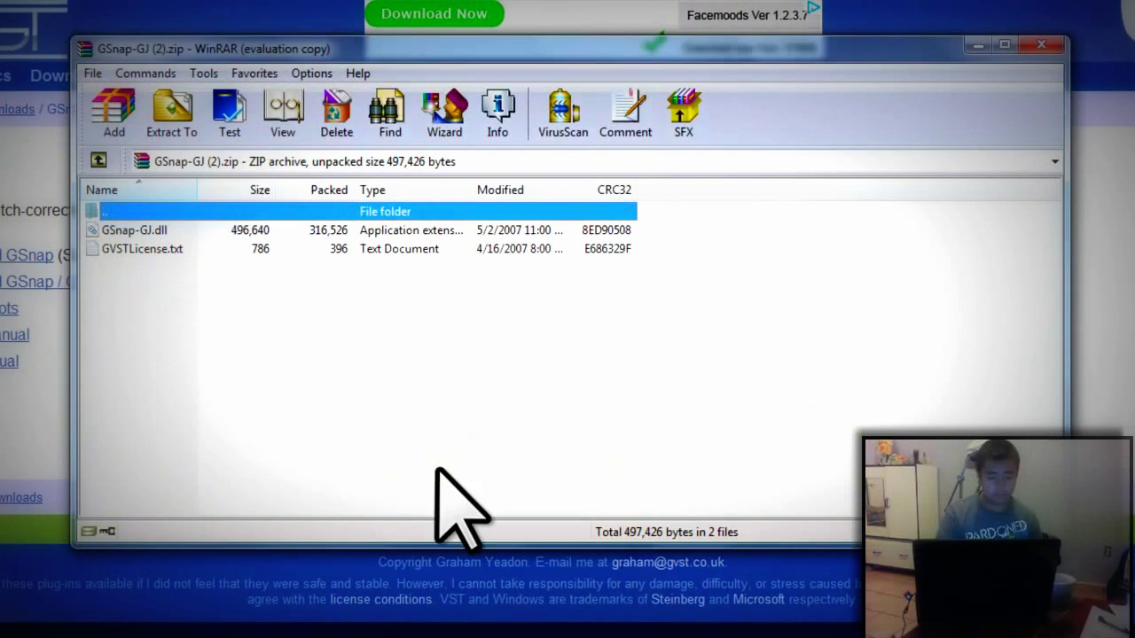
Select GSnap-GJ.dll in WinRAR, dismiss the licence reminder, and open the My Videos folder.
left_click(162, 231)
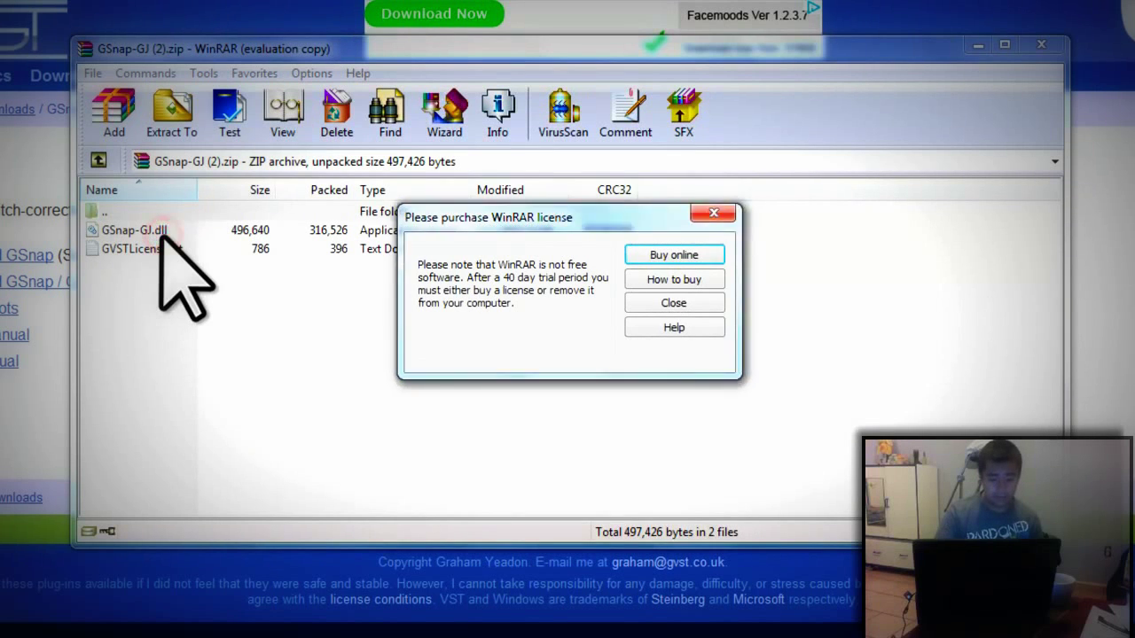
left_click(665, 302)
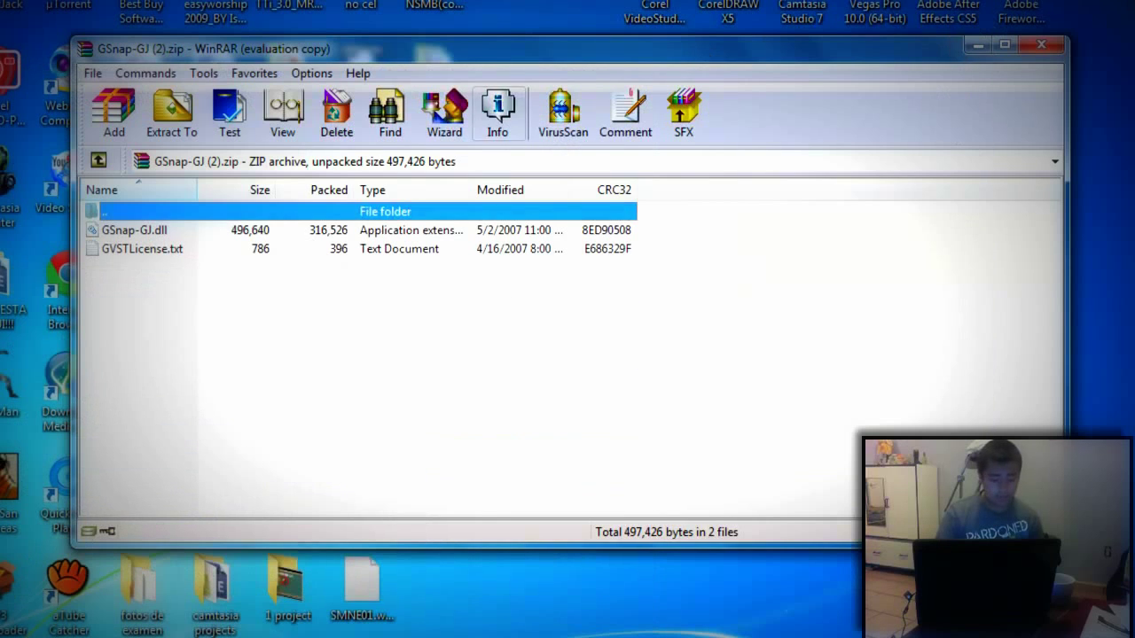
left_click(75, 634)
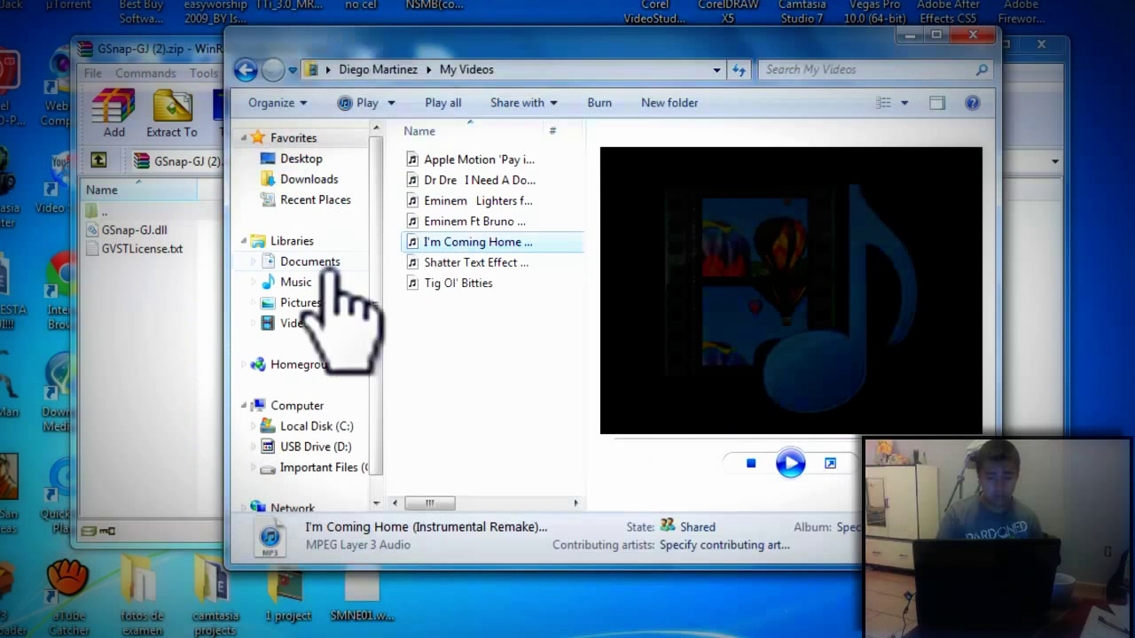
Browse to C:\Program Files (x86)\Audacity 1.3 Beta (Unicode)\Plug-Ins in Windows Explorer.
left_click(906, 38)
key("super")
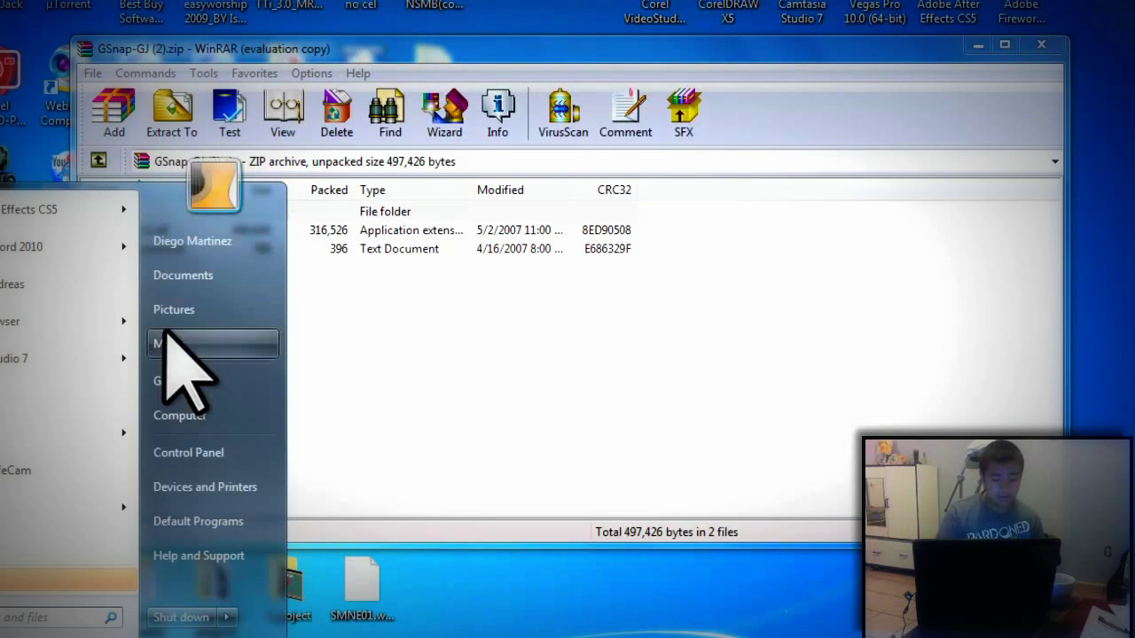
left_click(213, 412)
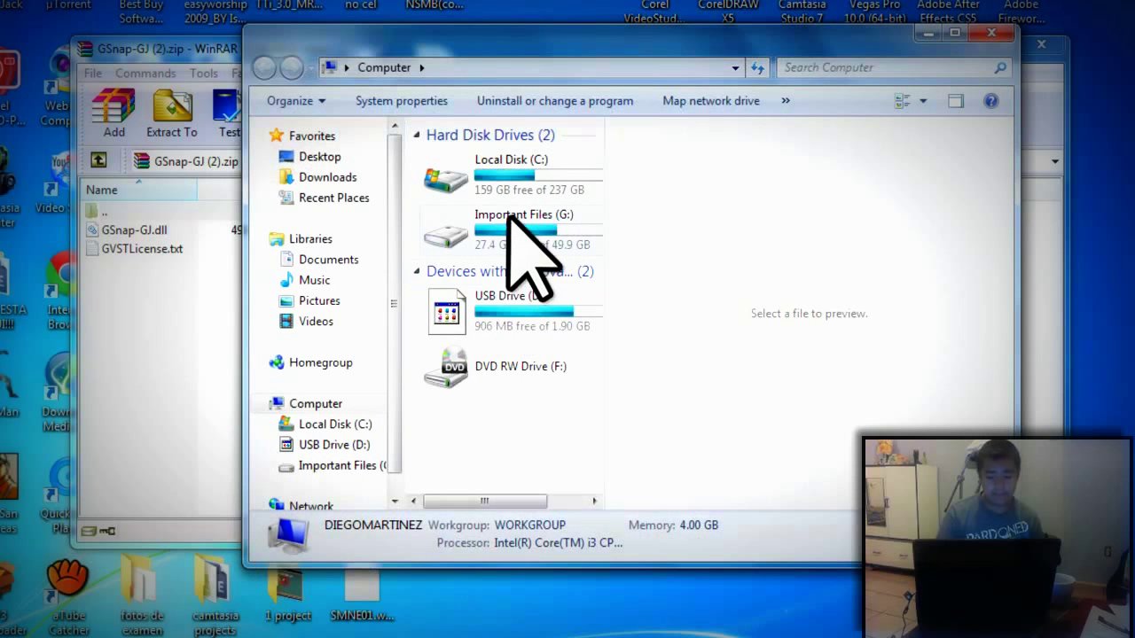
left_click(510, 217)
double_click(509, 182)
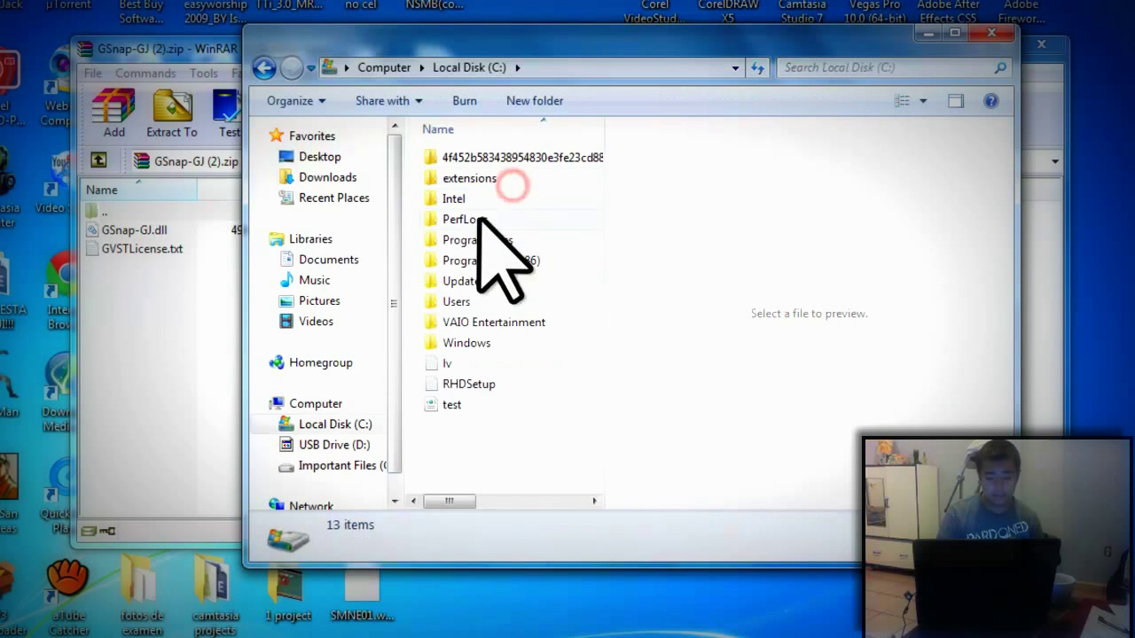
double_click(457, 257)
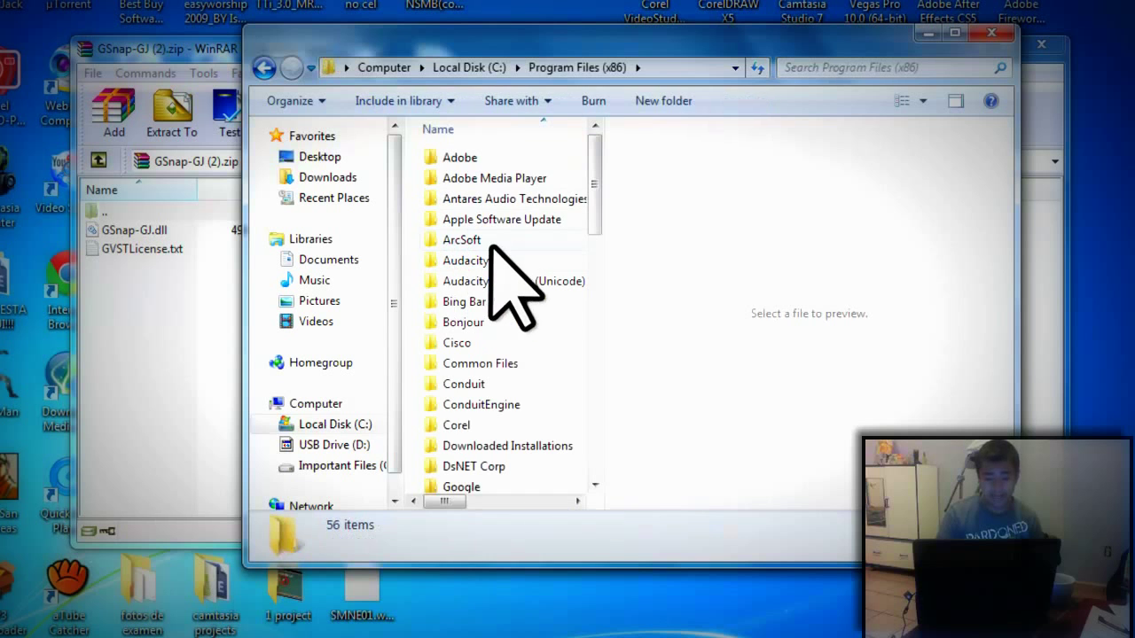
double_click(489, 280)
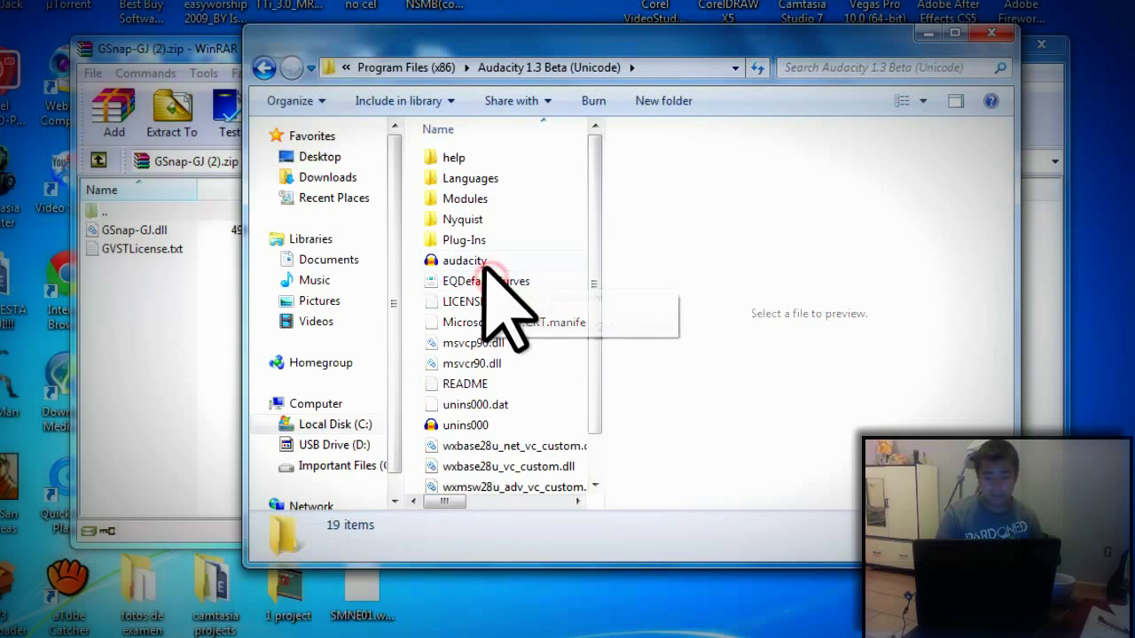
double_click(486, 246)
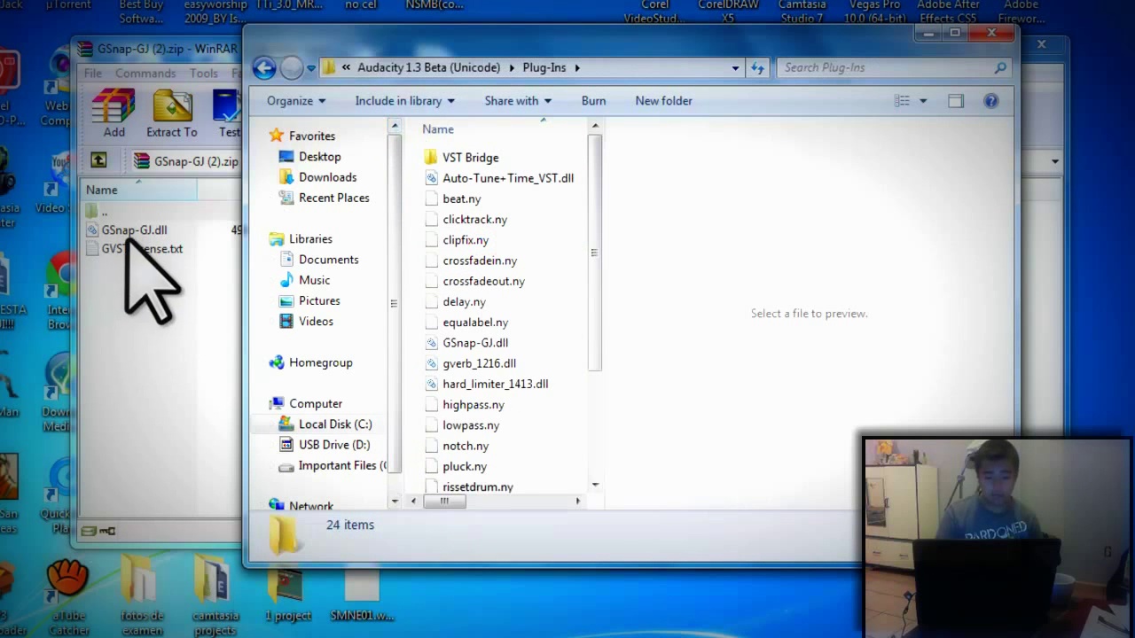
Drag GSnap-GJ.dll into Plug-Ins, cancel the duplicate move, then close Explorer and WinRAR.
left_click_drag(286, 40, 697, 64)
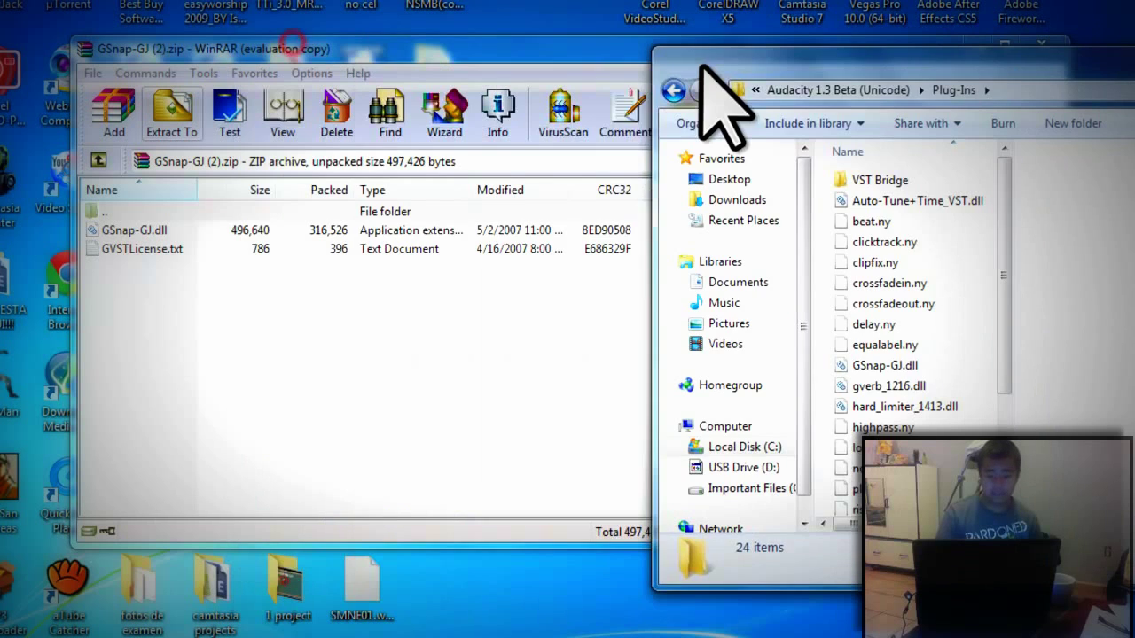
left_click(127, 230)
left_click_drag(127, 230, 1109, 235)
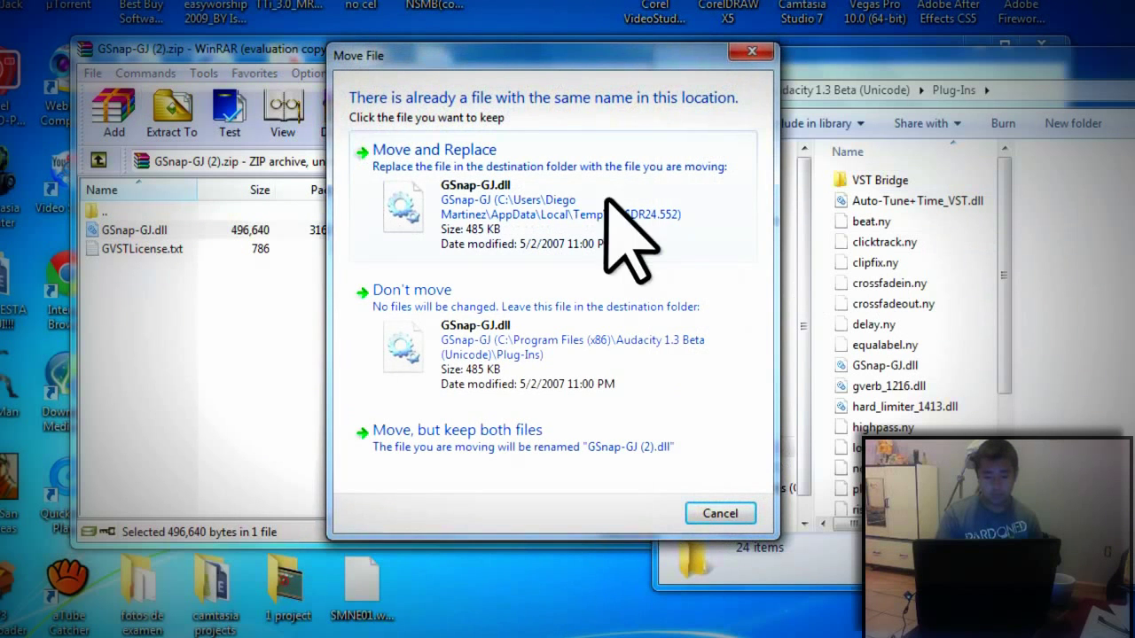
left_click(720, 515)
left_click_drag(1000, 50, 807, 3)
left_click(962, 12)
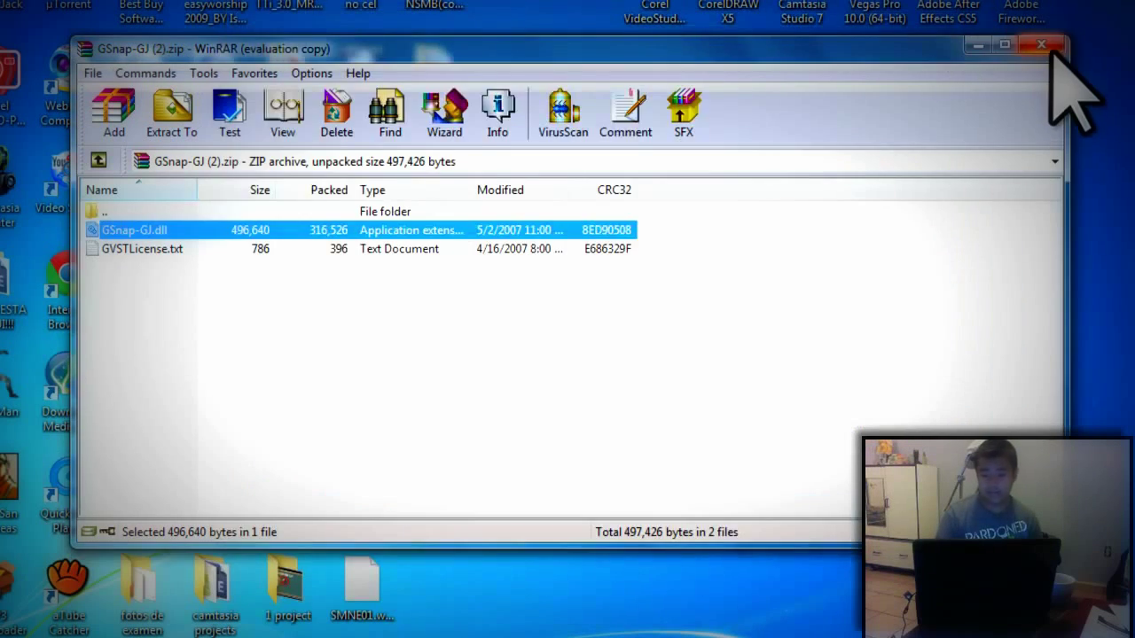
left_click(1043, 44)
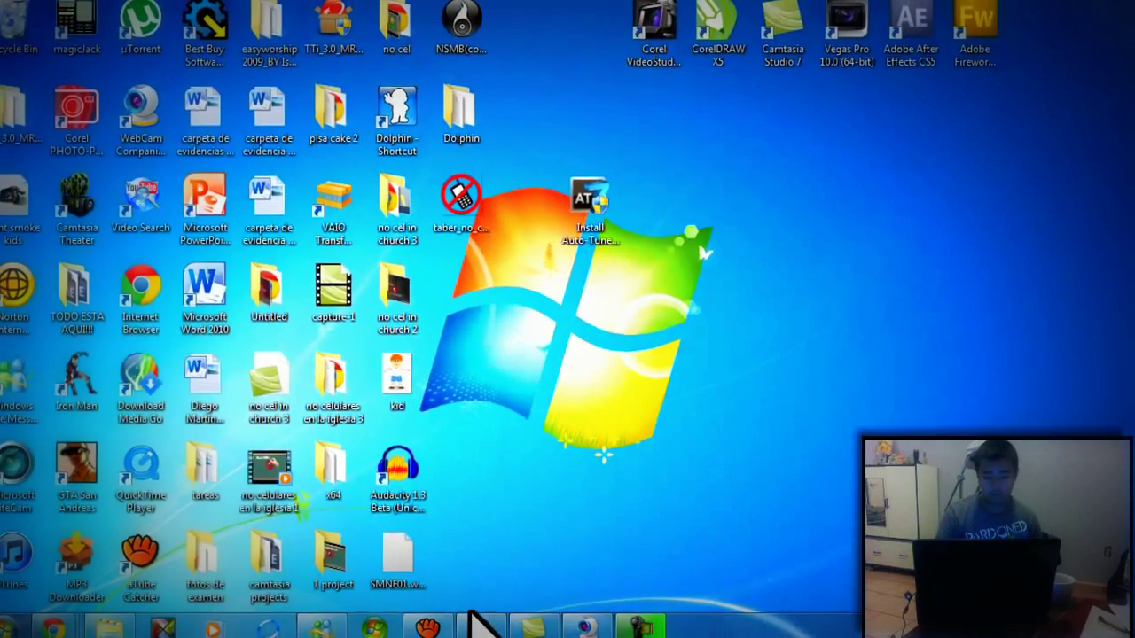
Check that GVST: GSnap is listed under Effect, then record about five seconds of vocals.
left_click(475, 622)
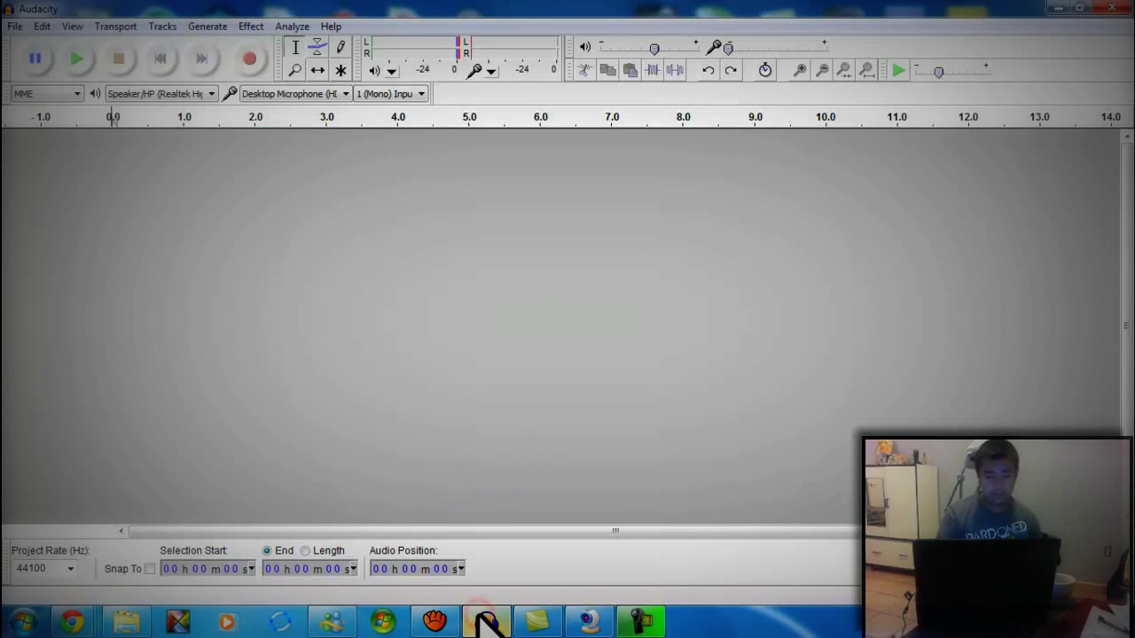
left_click(250, 25)
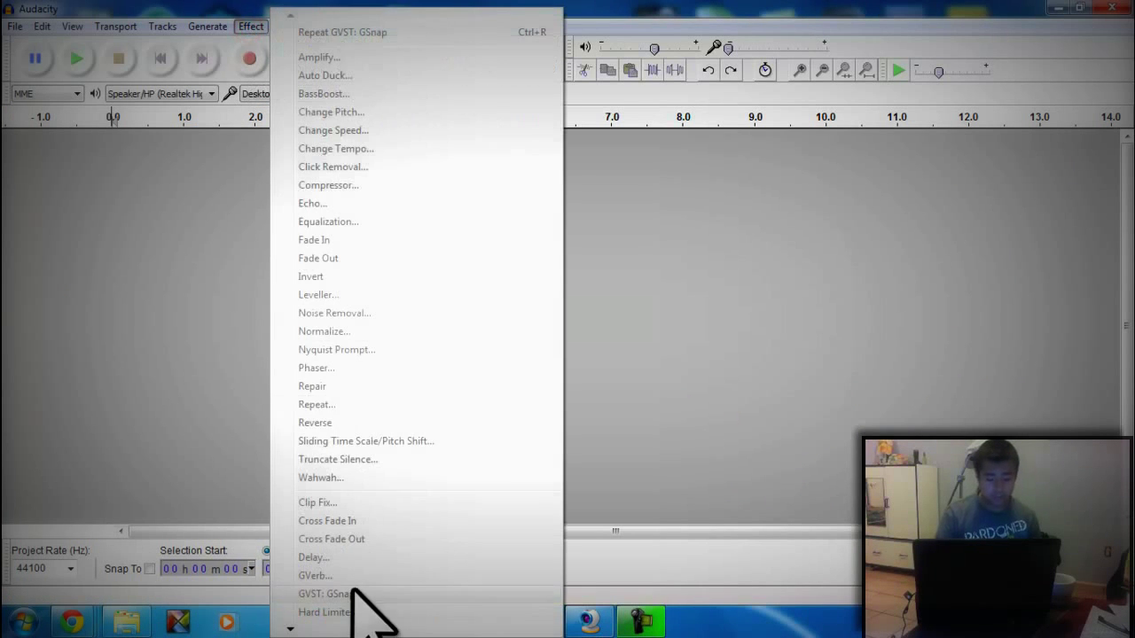
left_click(183, 323)
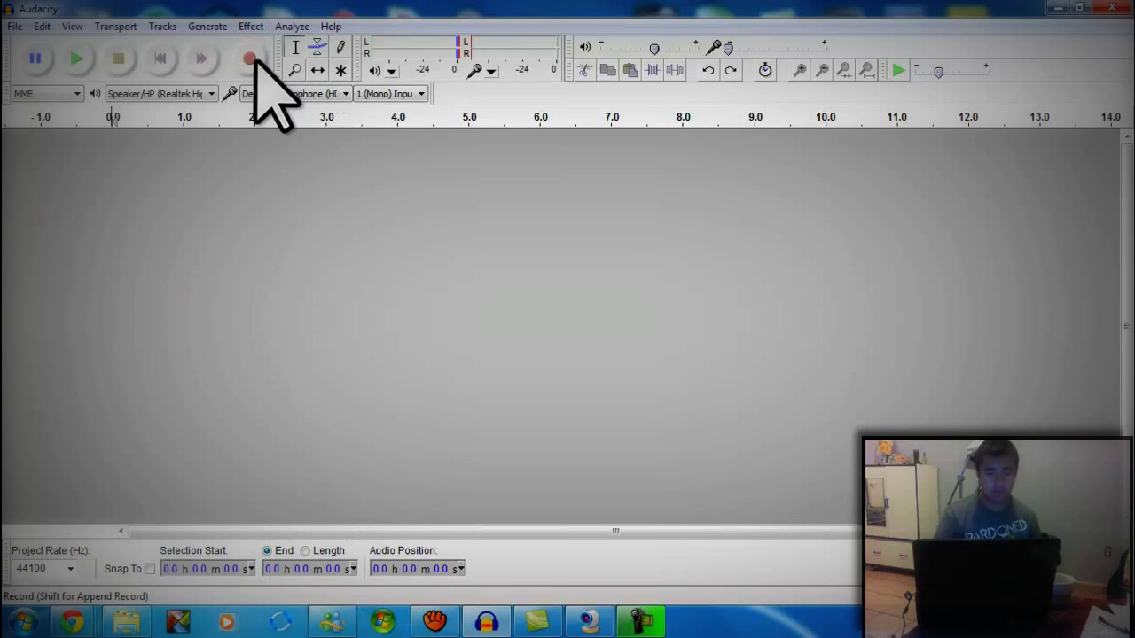
left_click(254, 59)
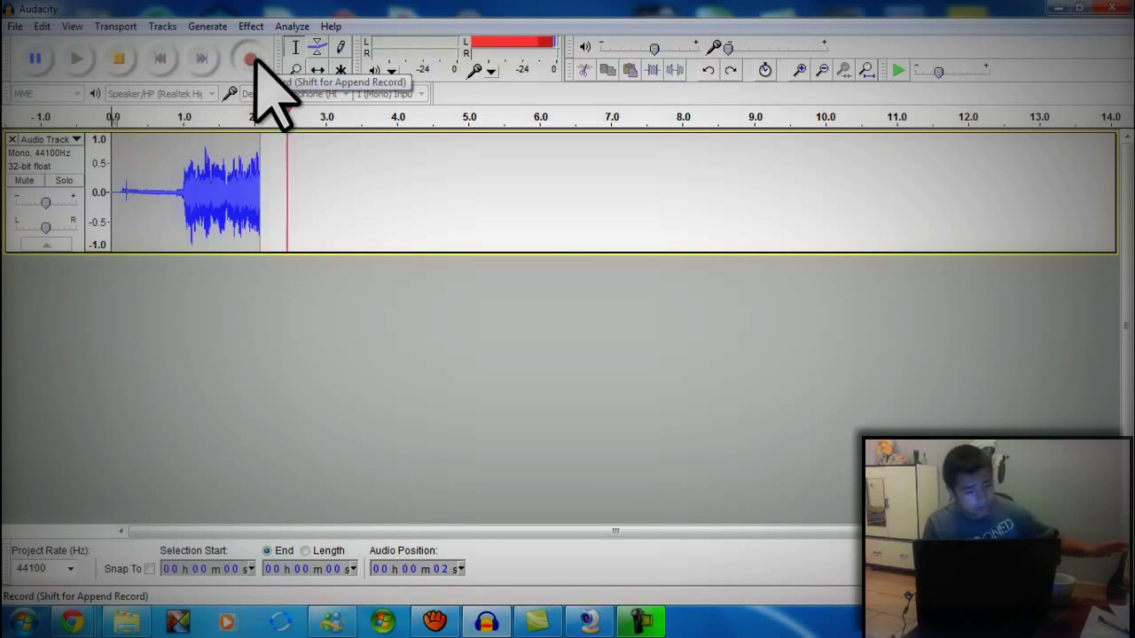
left_click(118, 58)
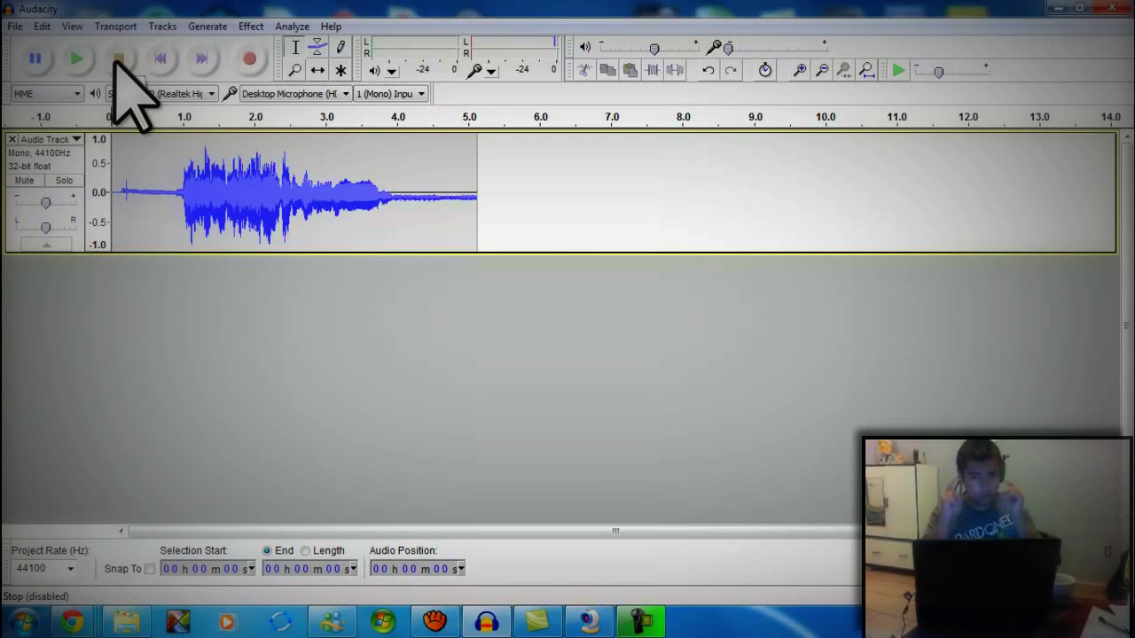
Select the entire recorded clip, play it back, and open Effect > GVST: GSnap.
left_click_drag(494, 203, 113, 203)
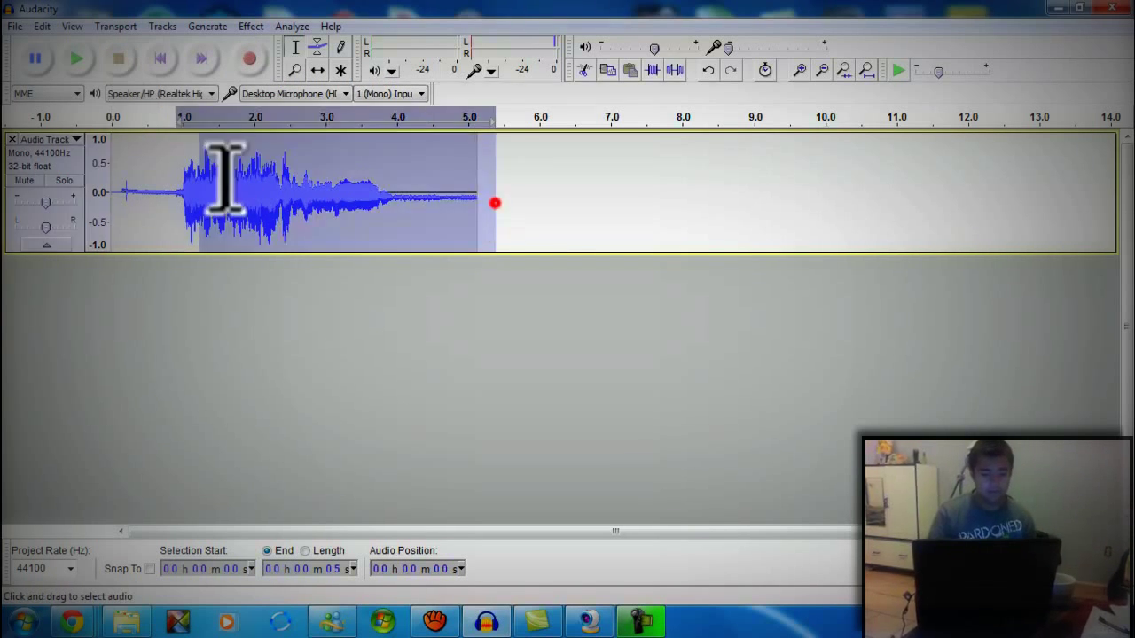
left_click(71, 59)
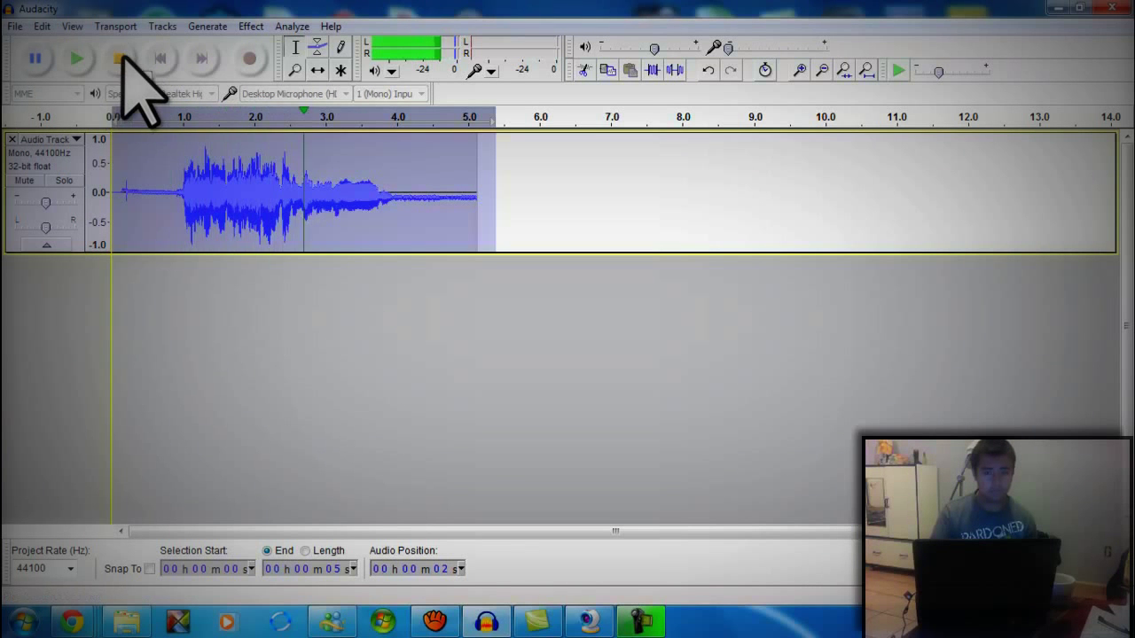
left_click(251, 26)
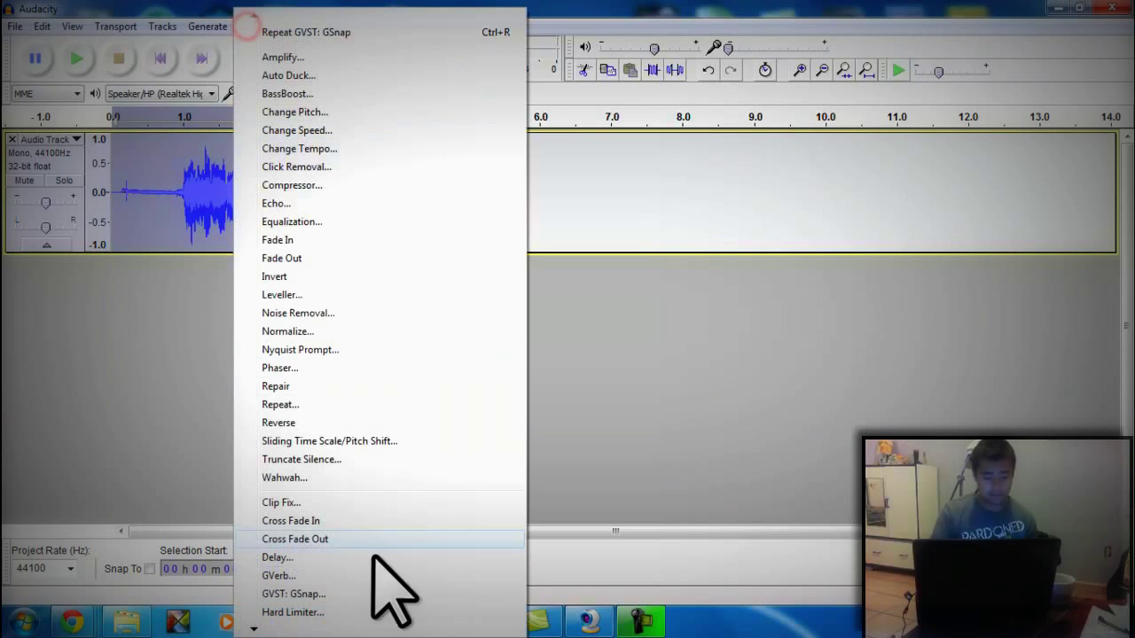
left_click(321, 594)
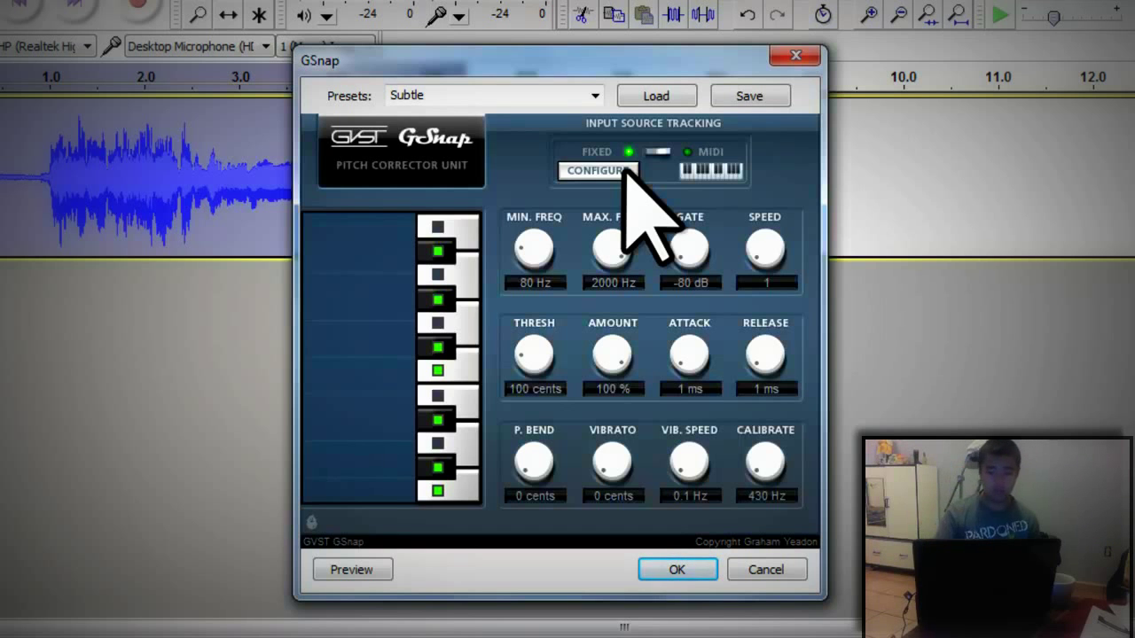
Set GSnap's key to C# Major with Set Threshold to Fill Gaps, and apply it to the recording.
left_click(629, 169)
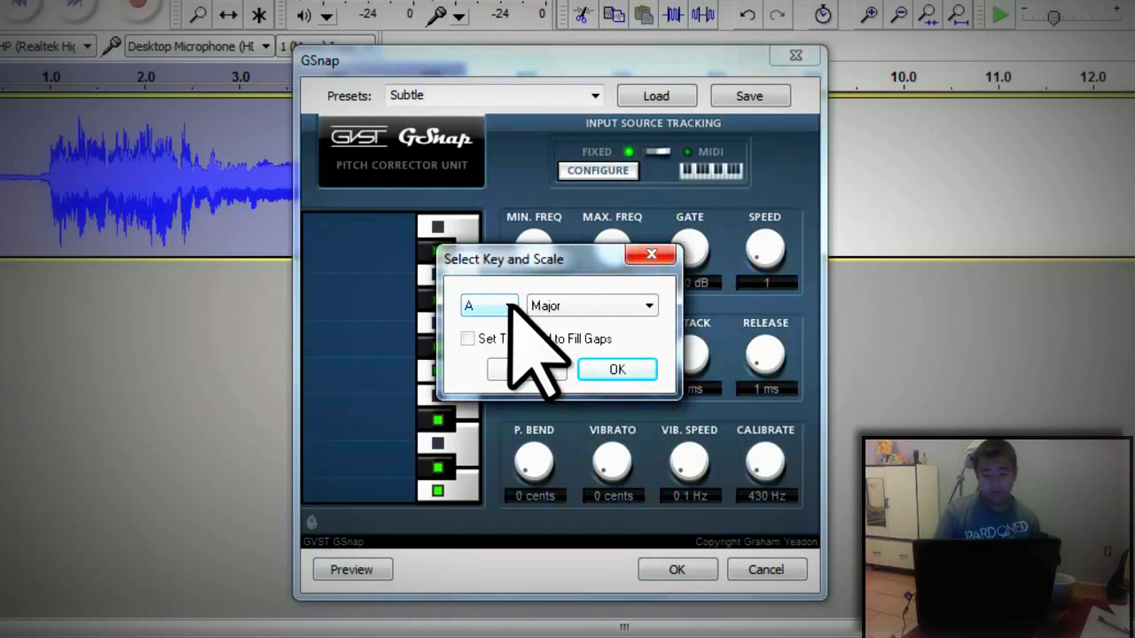
left_click(511, 306)
left_click(495, 383)
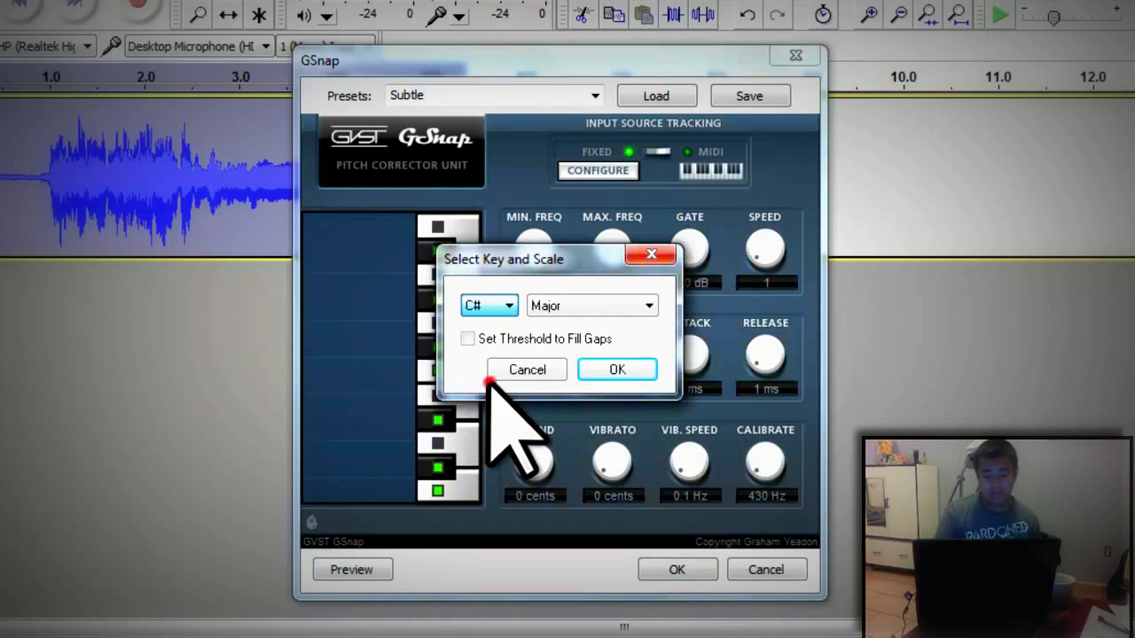
left_click(467, 339)
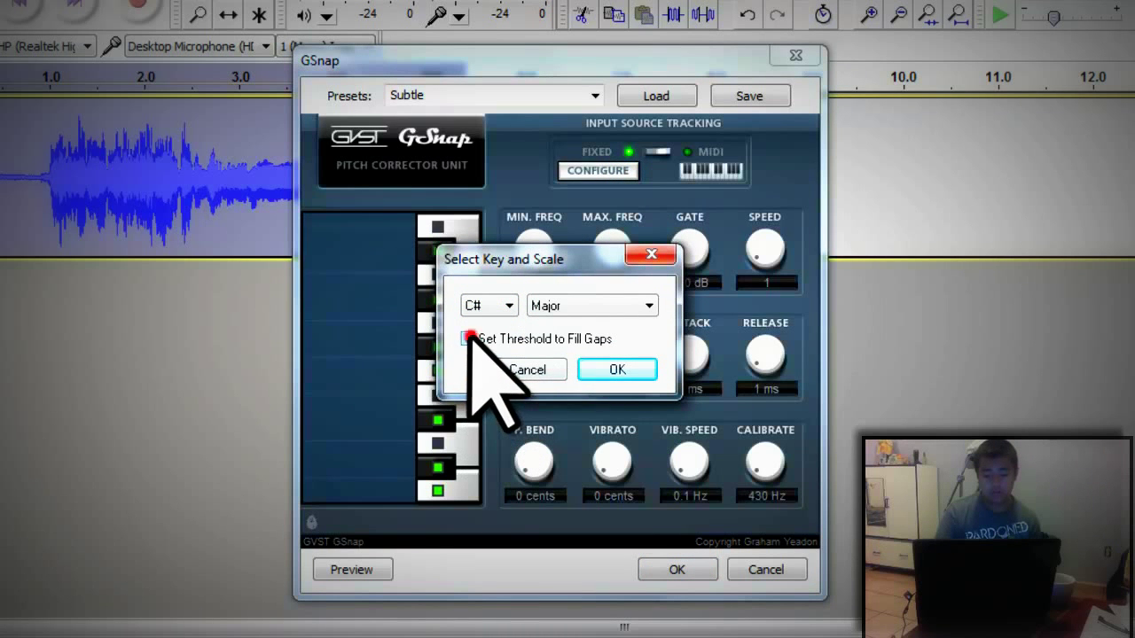
left_click(616, 371)
left_click(678, 572)
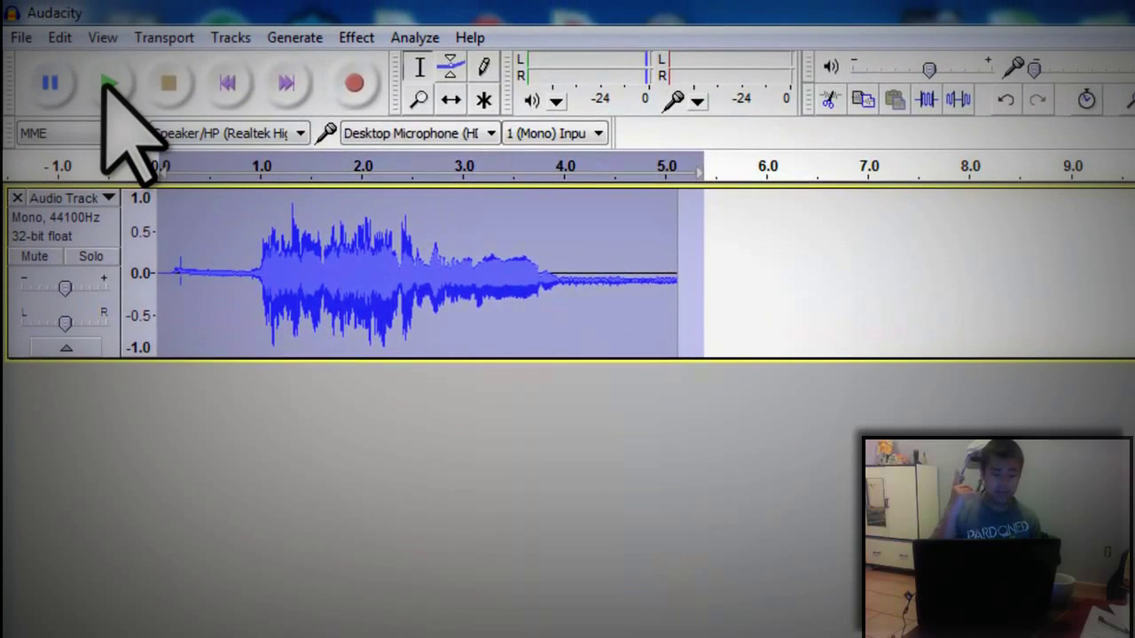
Play the pitch-corrected vocal twice, then quit Audacity without saving the project.
left_click(21, 47)
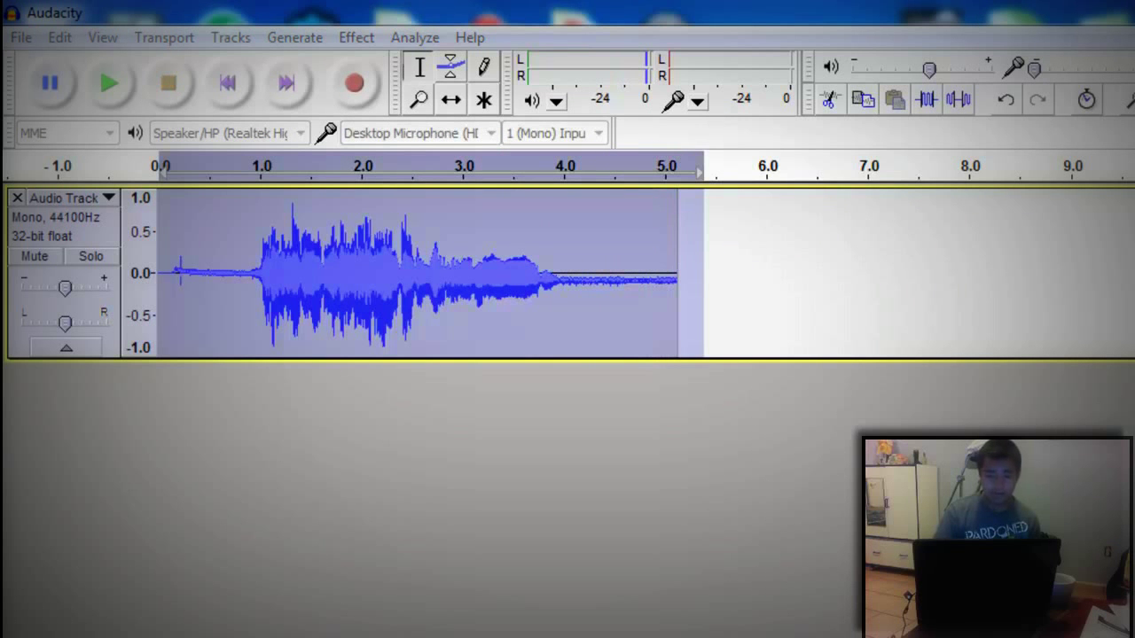
left_click(110, 82)
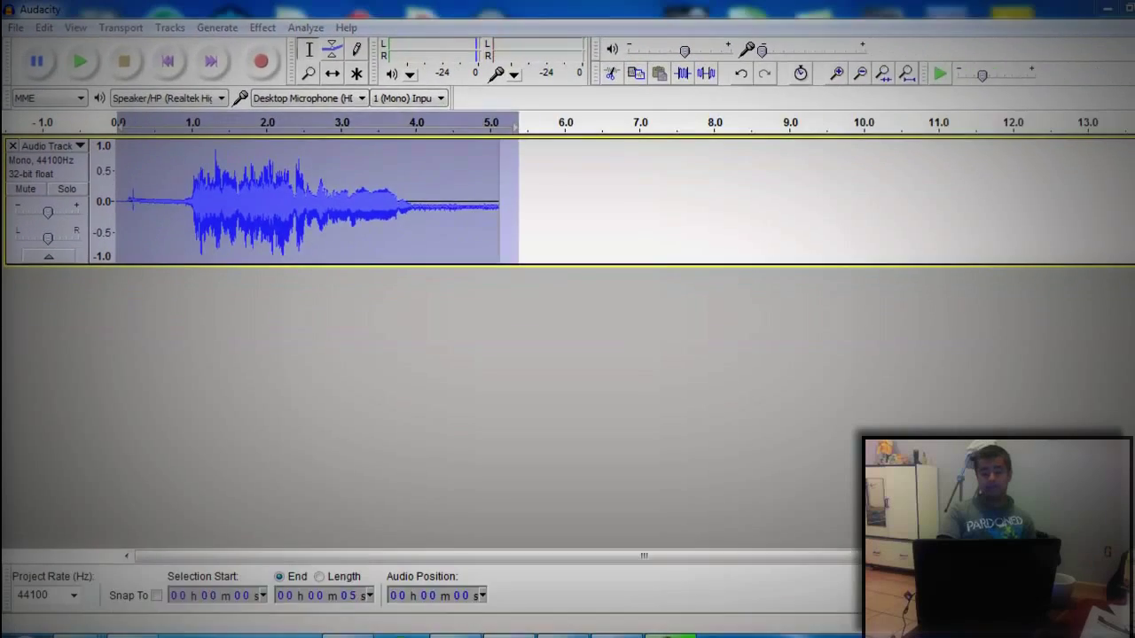
key("alt+F4")
left_click(760, 483)
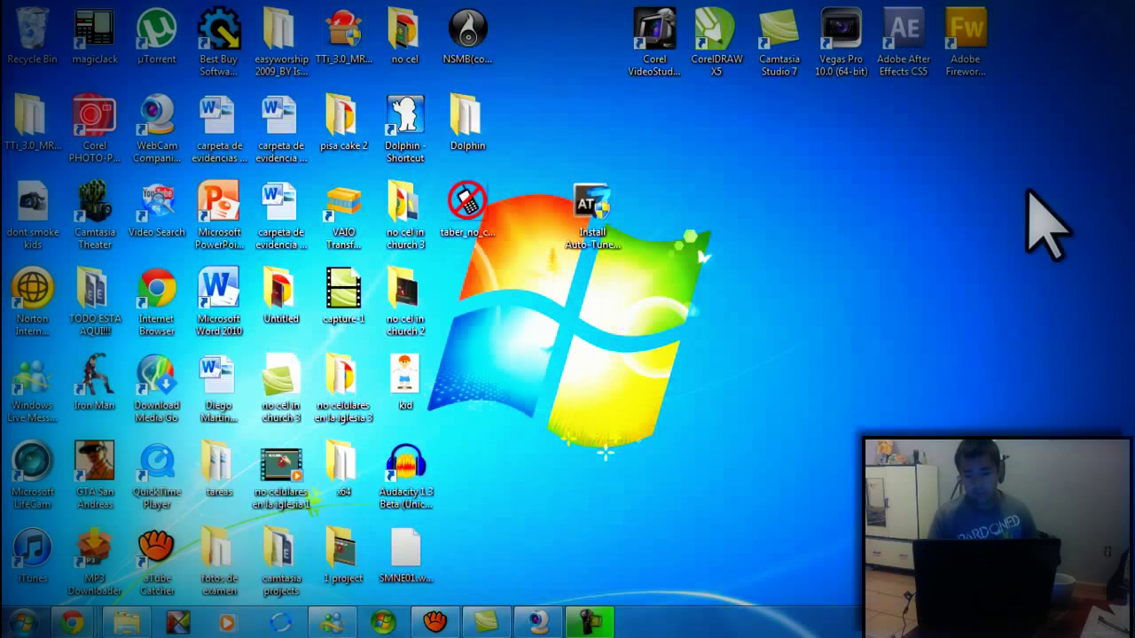
left_click_drag(1055, 159, 610, 42)
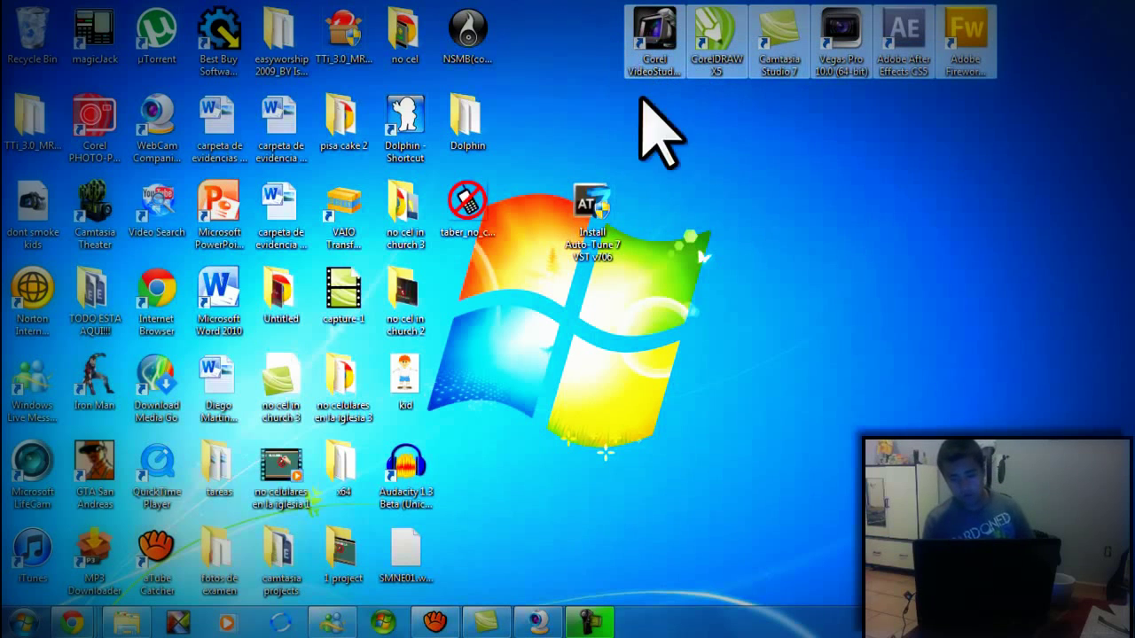
left_click(738, 145)
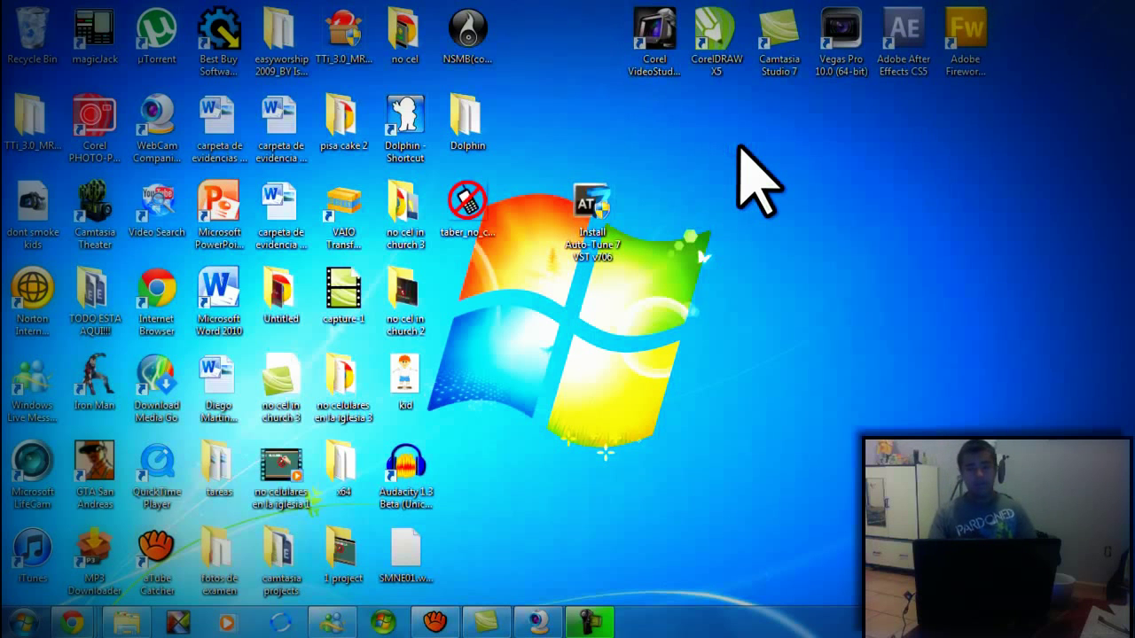